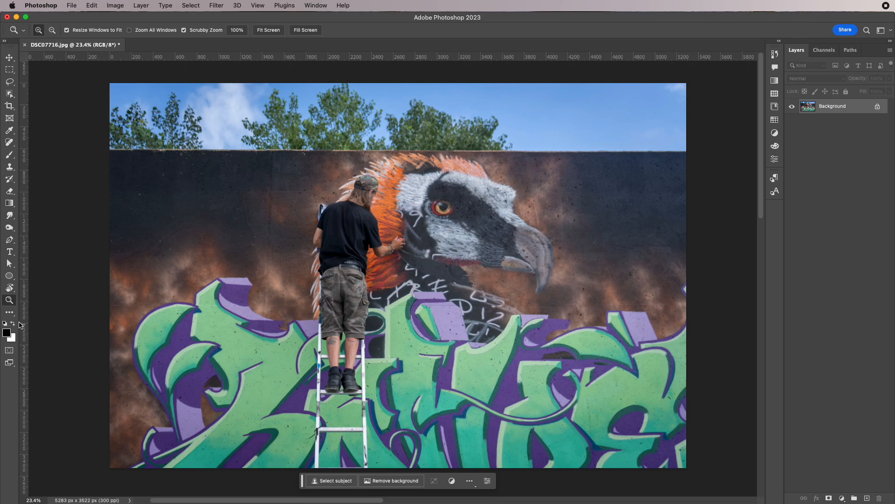
- Open the toolbar customization dialog, look through the listed tool groups, and cancel without changing anything
left_click(11, 314)
left_click(9, 313)
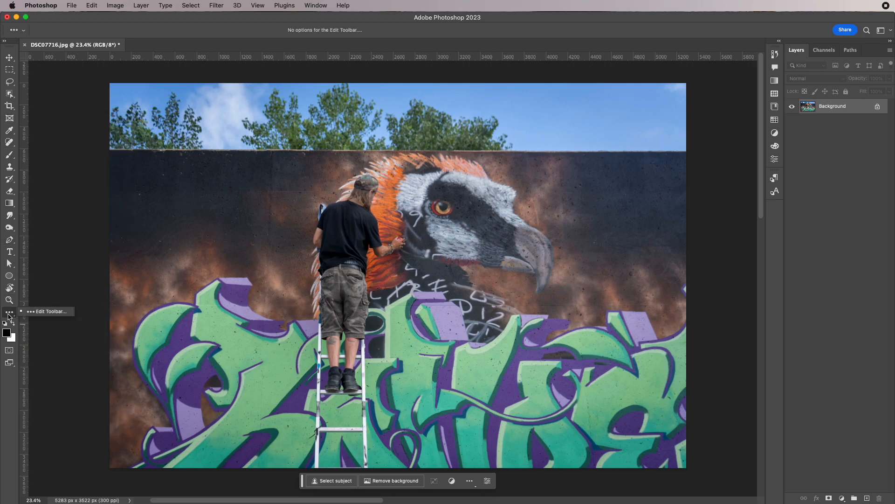
left_click(45, 314)
mouse_move(416, 167)
left_mouse_down()
mouse_move(422, 345)
mouse_move(463, 345)
mouse_move(464, 159)
mouse_move(457, 186)
mouse_move(472, 180)
mouse_move(466, 169)
left_mouse_up()
left_click_drag(390, 162, 392, 243)
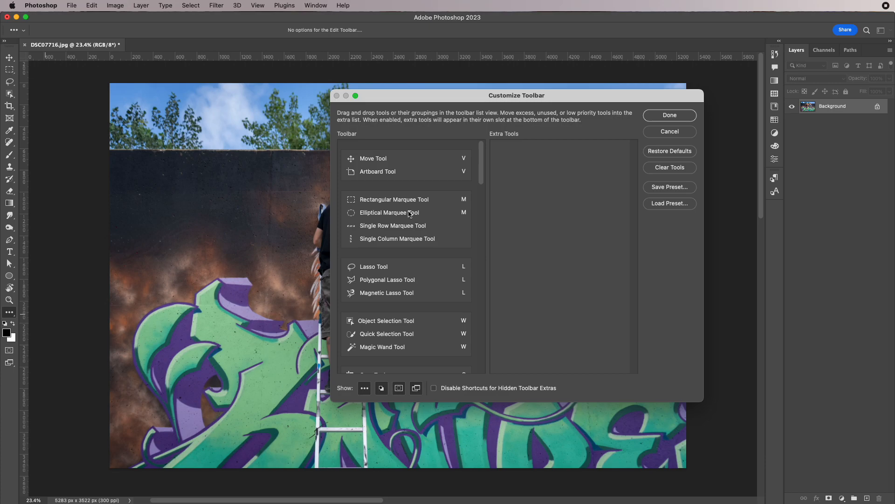
mouse_move(483, 175)
left_mouse_down()
mouse_move(484, 325)
mouse_move(491, 176)
left_mouse_up()
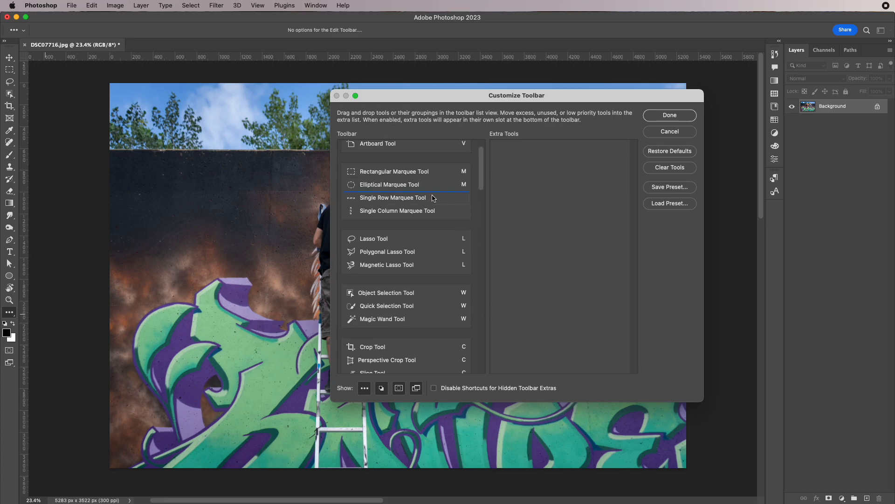
left_click(669, 132)
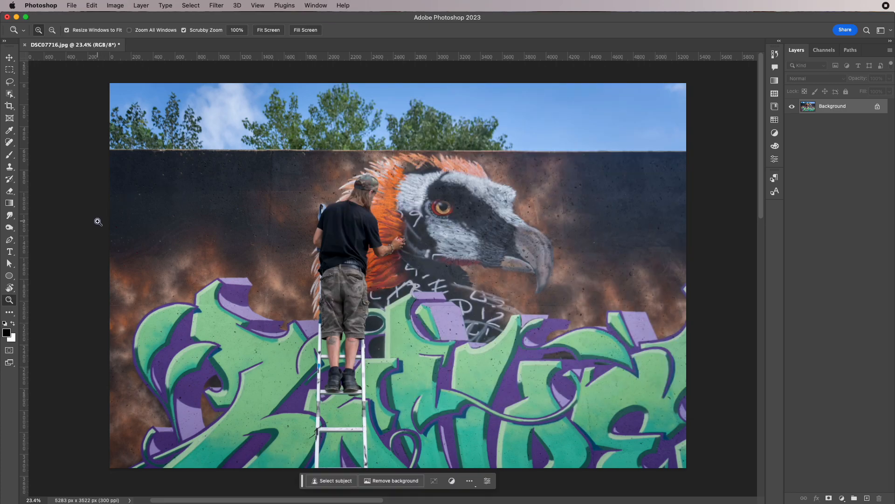
- Draw a rectangular marquee around the painter and the bird's head, and replace it with a looping freehand Lasso selection
left_click_drag(12, 69, 58, 73)
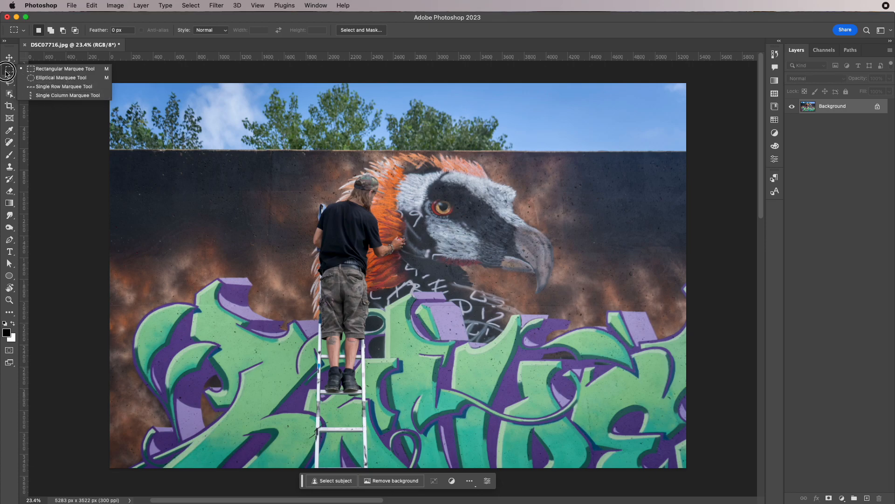
left_click(7, 74)
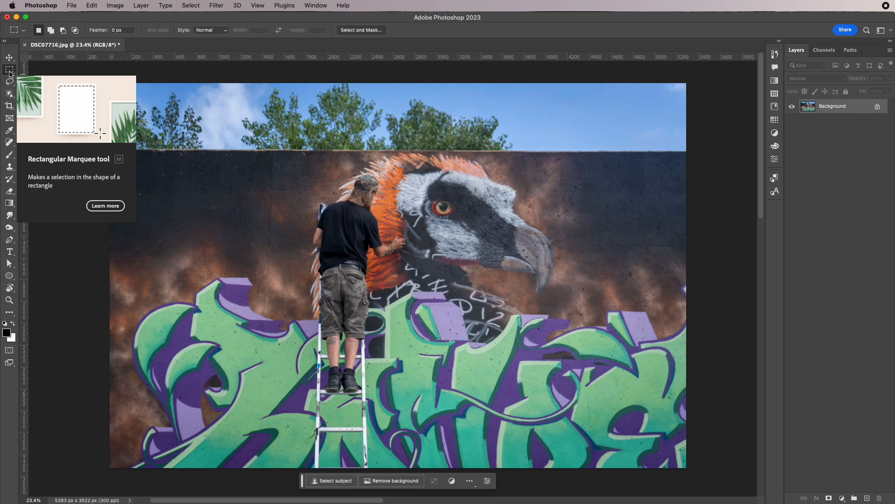
left_click_drag(267, 160, 512, 394)
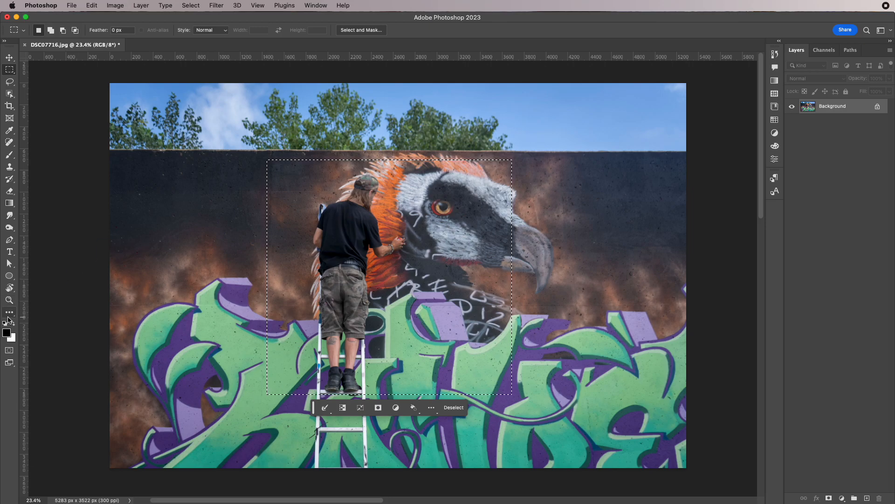
left_click(9, 82)
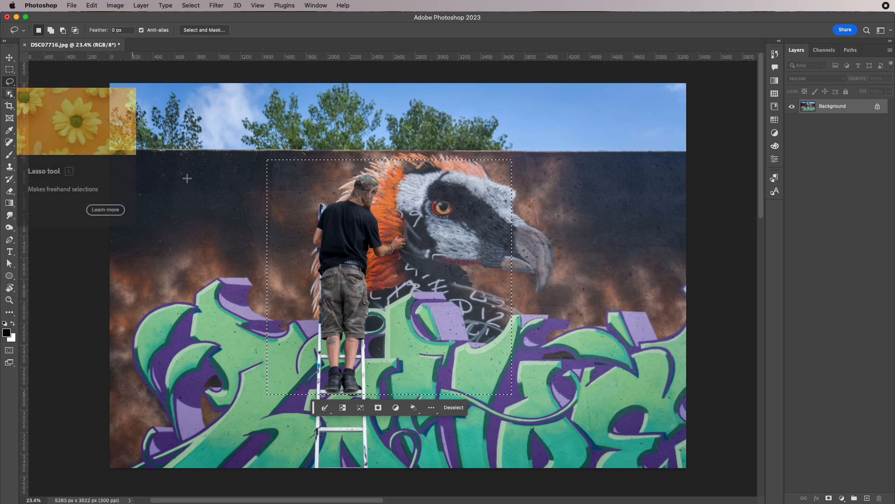
mouse_move(227, 168)
left_mouse_down()
mouse_move(196, 185)
mouse_move(299, 208)
mouse_move(365, 356)
mouse_move(592, 257)
mouse_move(490, 185)
mouse_move(370, 179)
left_mouse_up()
- Draw a Polygonal Lasso selection across the trees, bird and painter, and move the selected pixels diagonally down to the right
left_click(10, 81)
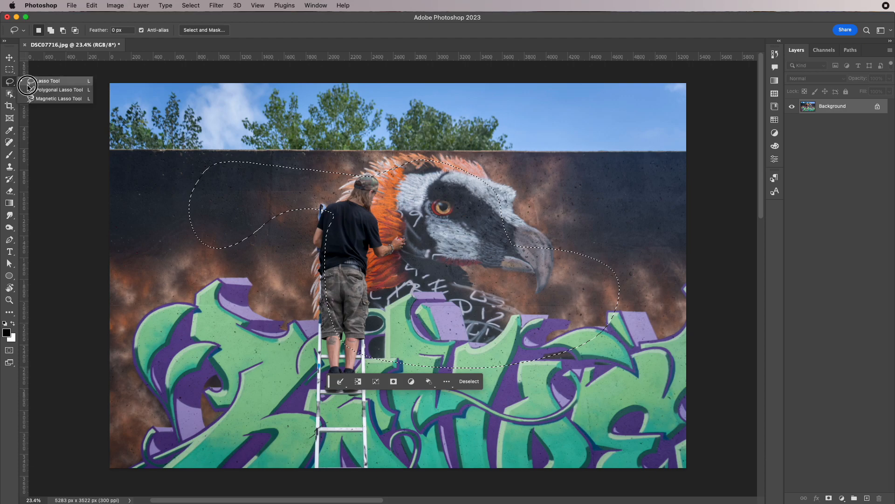
left_click(52, 90)
left_click(265, 131)
left_click(521, 115)
left_click(563, 267)
left_click(271, 374)
left_click(379, 223)
left_click(116, 261)
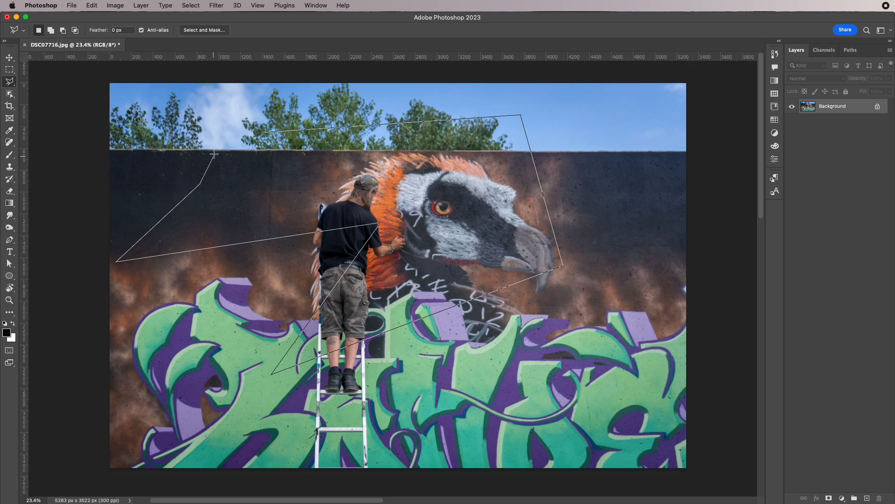
left_click(264, 131)
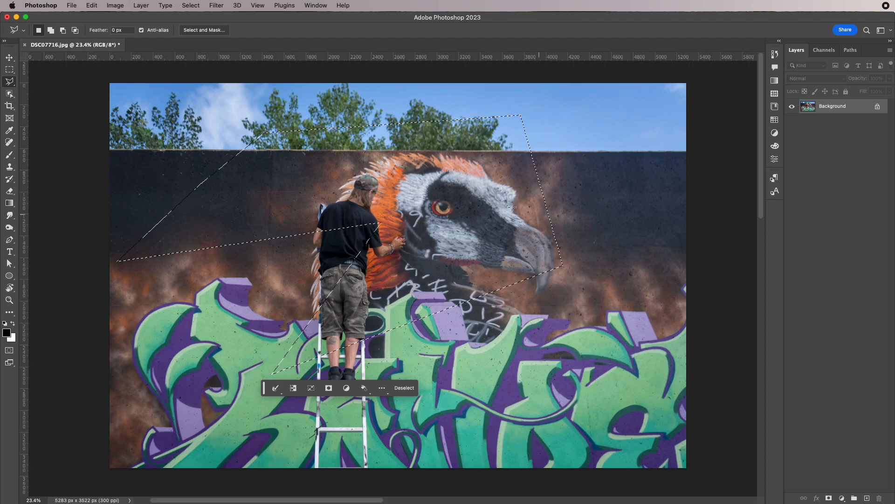
left_click(9, 57)
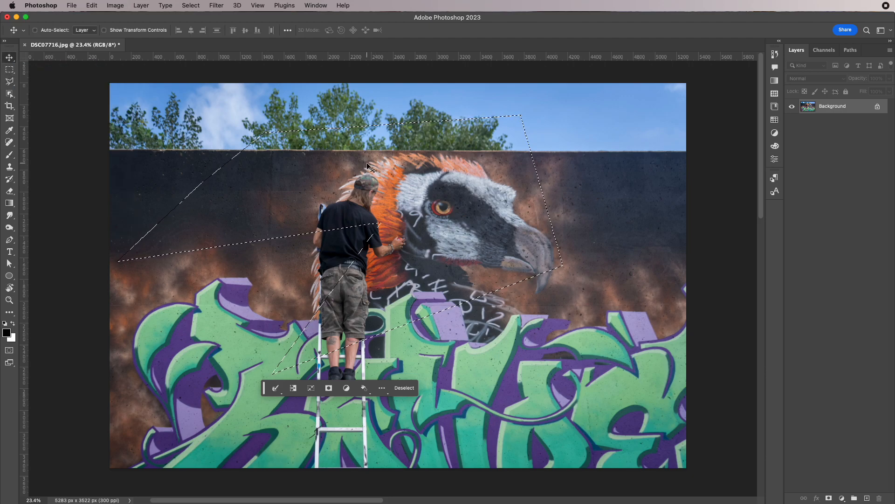
left_click_drag(367, 163, 459, 251)
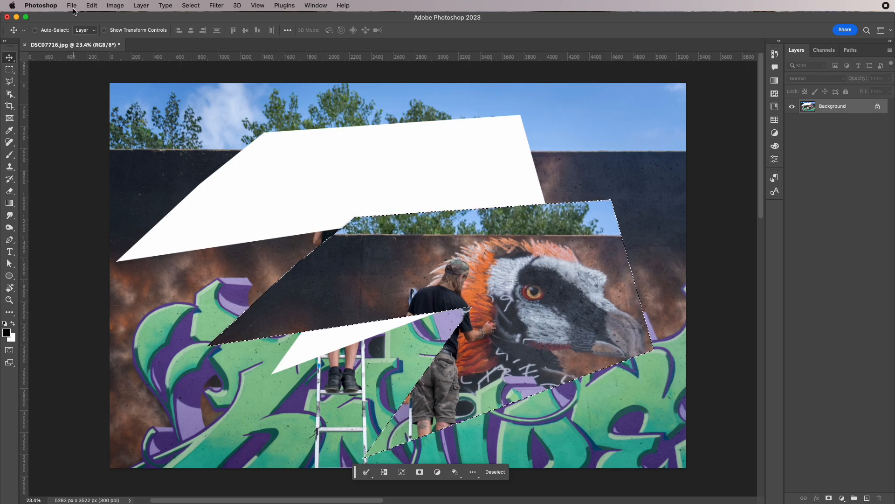
- Undo the pixel move and the polygonal selection, and deselect the remaining freehand selection
left_click(90, 6)
left_click(95, 18)
left_click(90, 6)
left_click(95, 20)
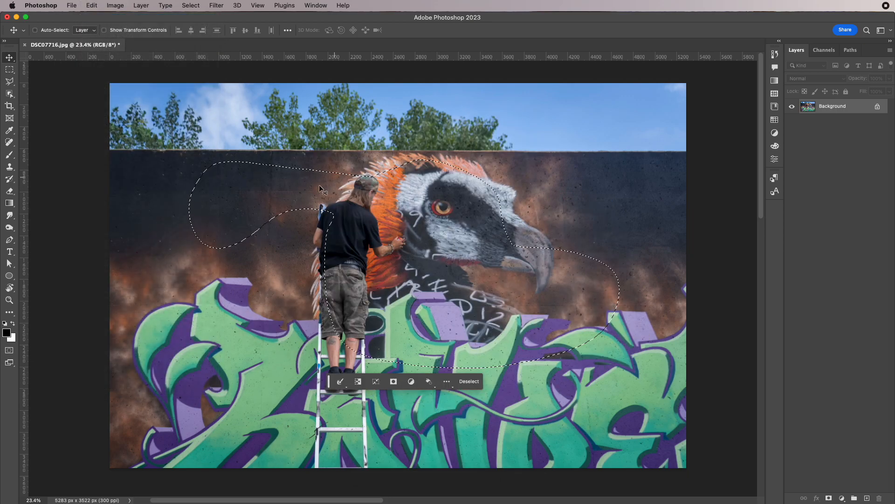
key("super+d")
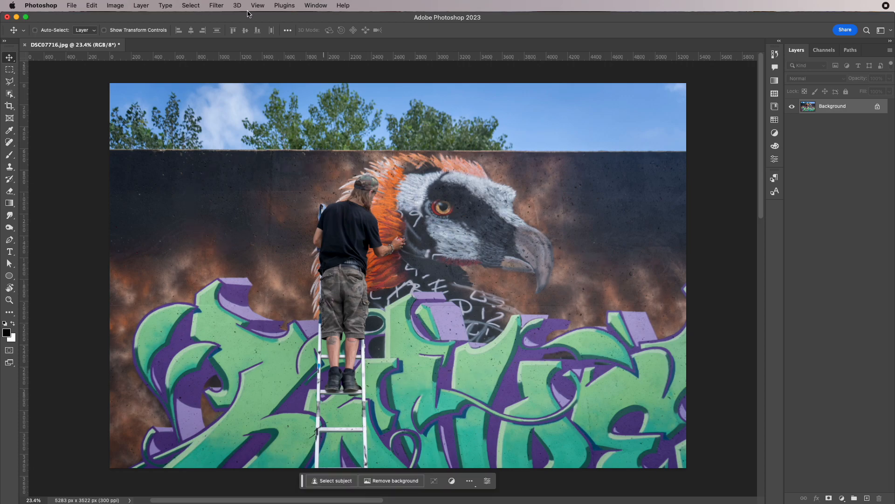
left_click(194, 6)
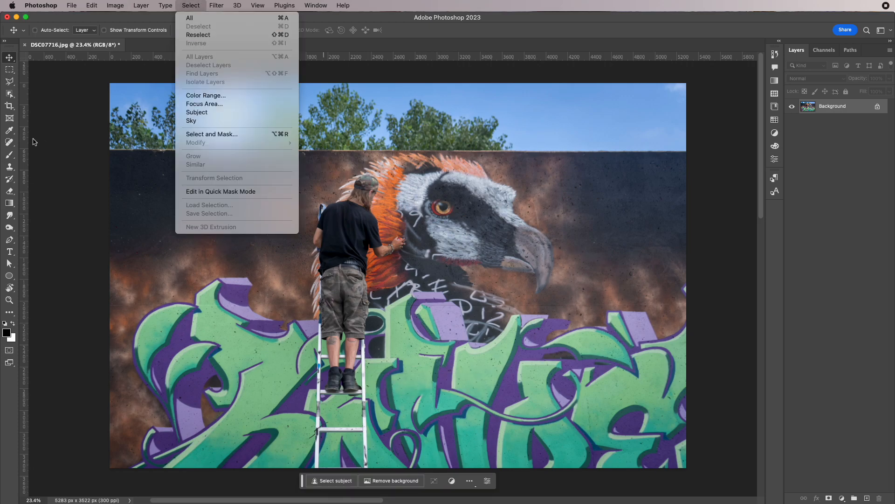
left_click(10, 74)
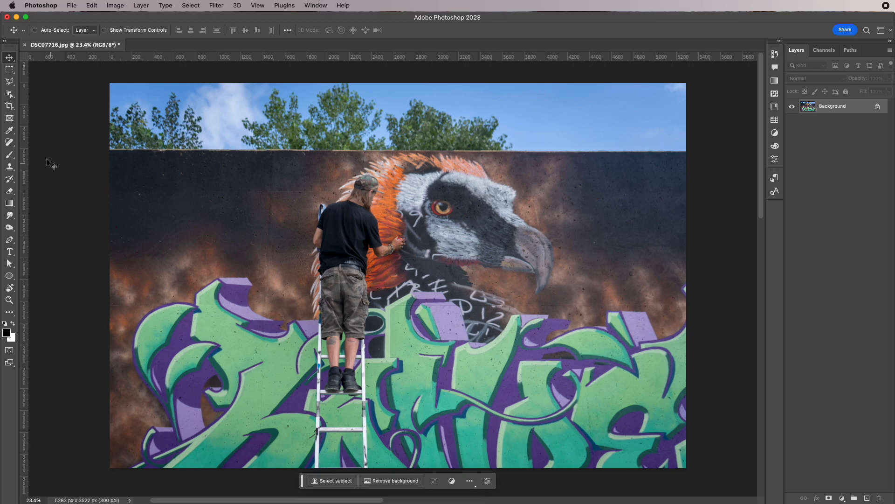
- Hide the Contextual Task Bar from the workspace
left_click(316, 6)
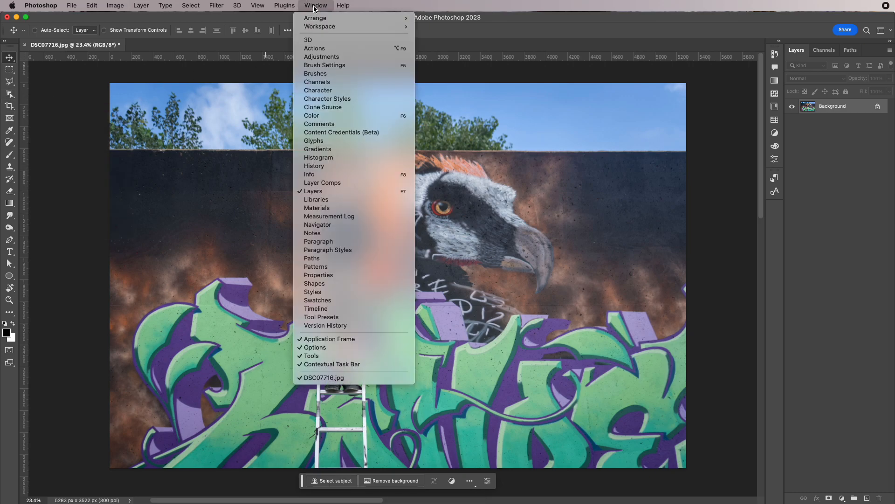
left_click(317, 364)
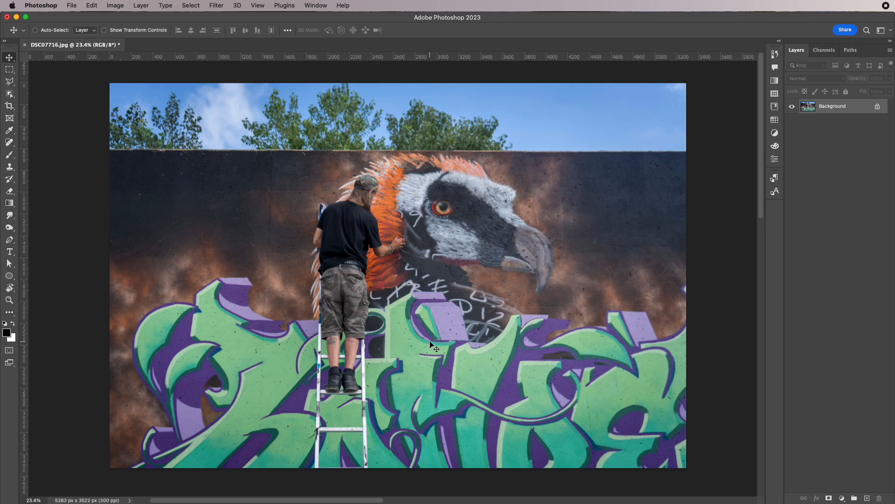
- With the Object Selection tool active, run Select Subject using Device (Quicker results), and clear the resulting selection
left_click(9, 94)
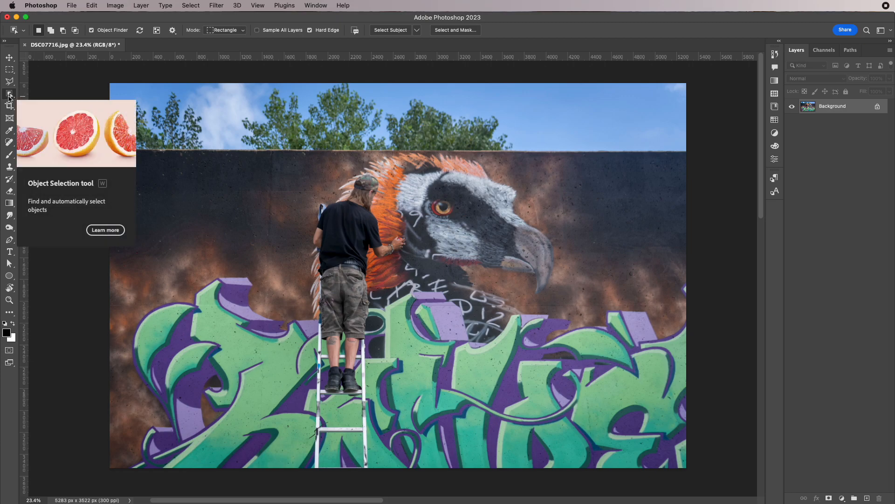
left_click(417, 30)
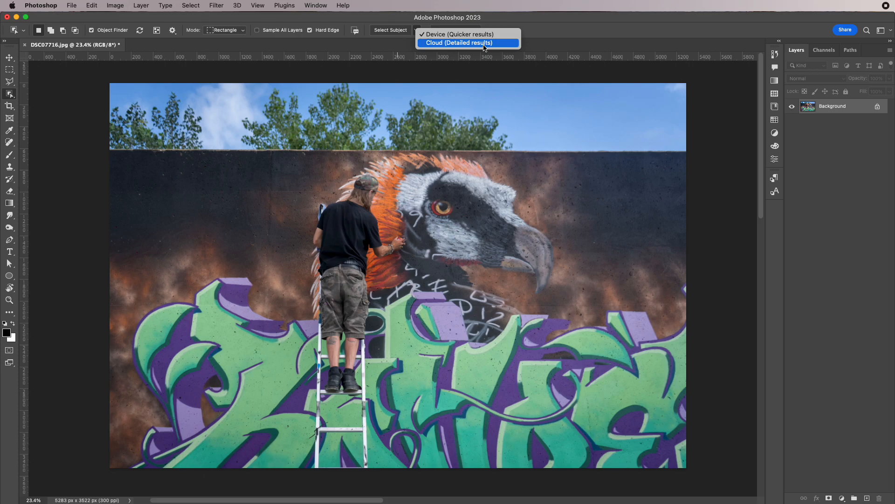
left_click(457, 44)
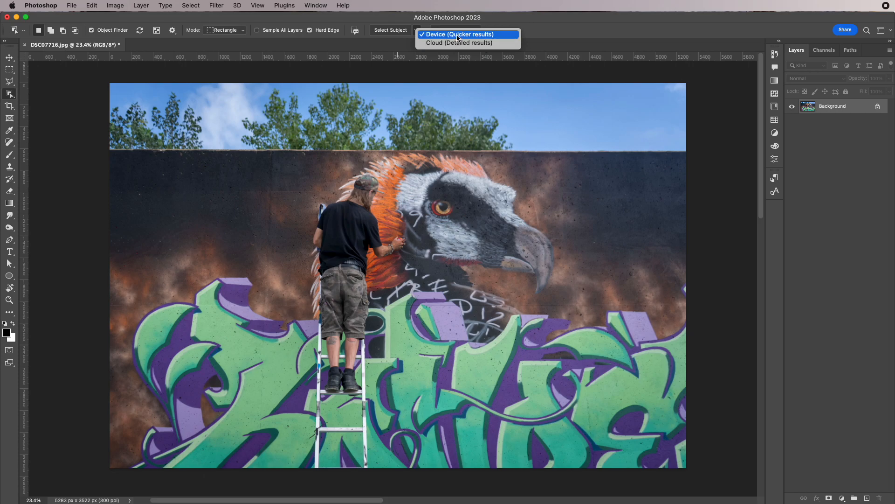
left_click(394, 32)
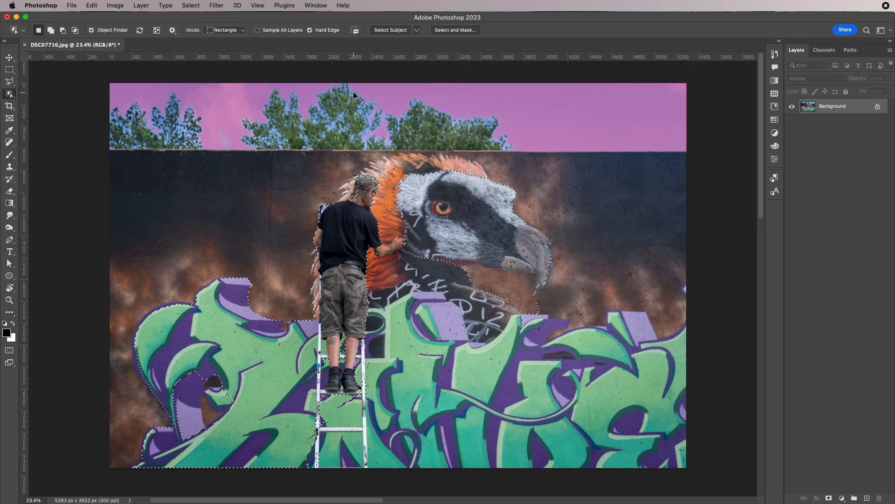
key("super+d")
- Switch Select Subject processing to Cloud (Detailed results) and select the photo's subject with it
left_click(419, 34)
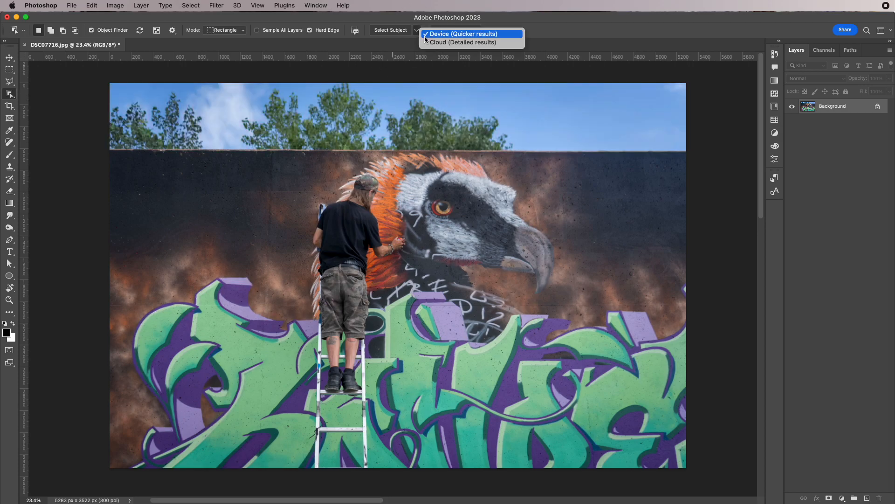
left_click(445, 43)
left_click(394, 32)
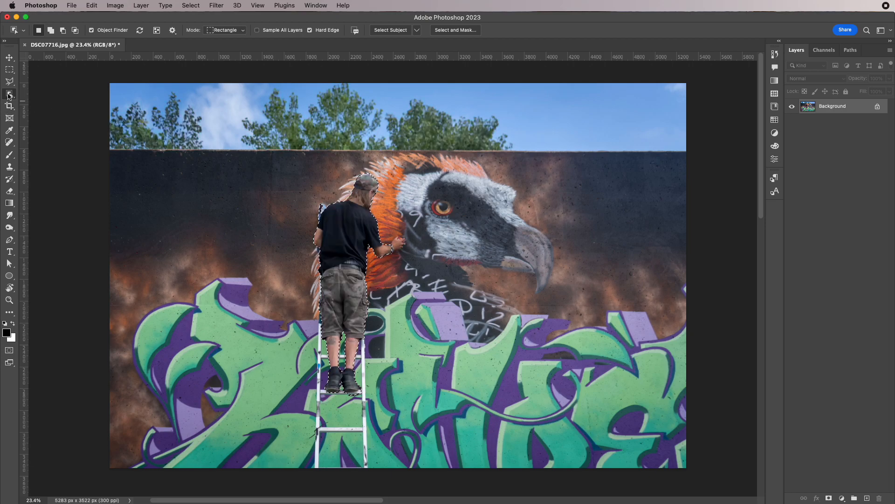
- Crop the image from the painter's selection bounds out to the area beyond the bird's beak, and undo the crop
left_click(12, 108)
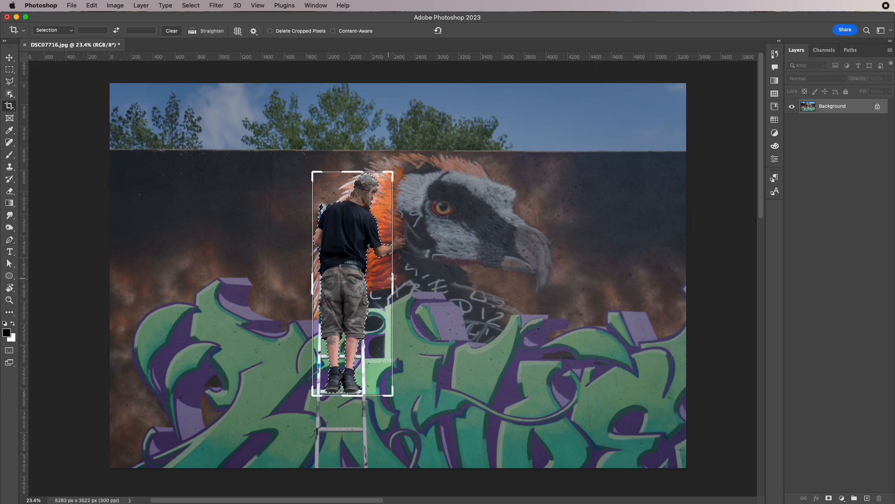
left_click_drag(396, 284, 509, 276)
left_click_drag(506, 174, 476, 140)
key("super+z")
key("super+z")
key("super+z")
key("v")
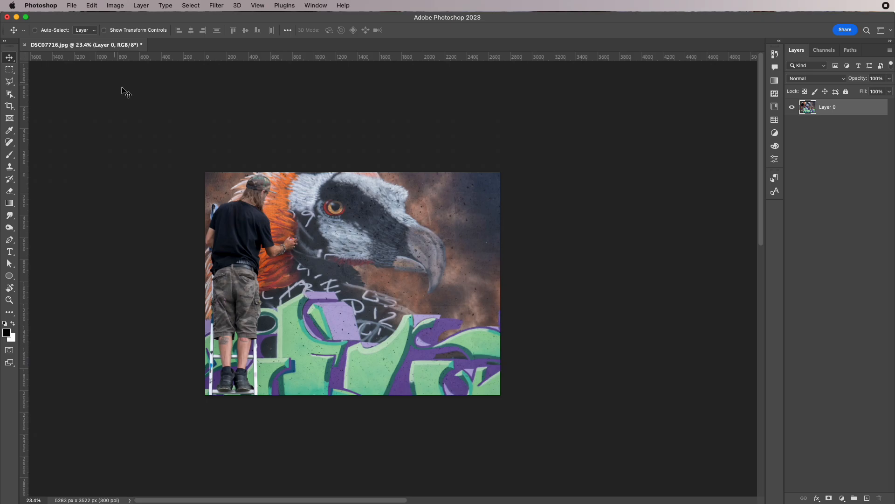
key("super+z")
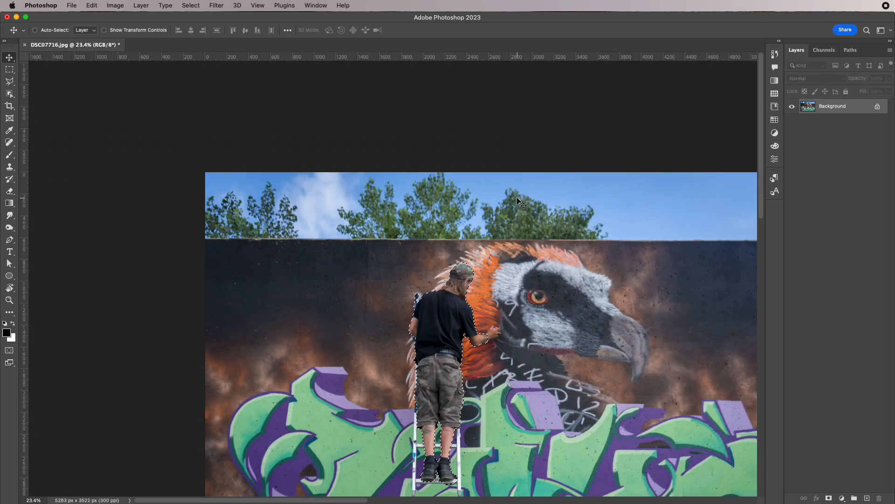
- Rotate the canvas view to about -47° with the Rotate View tool
left_click(10, 290)
left_click(10, 293)
left_click(42, 286)
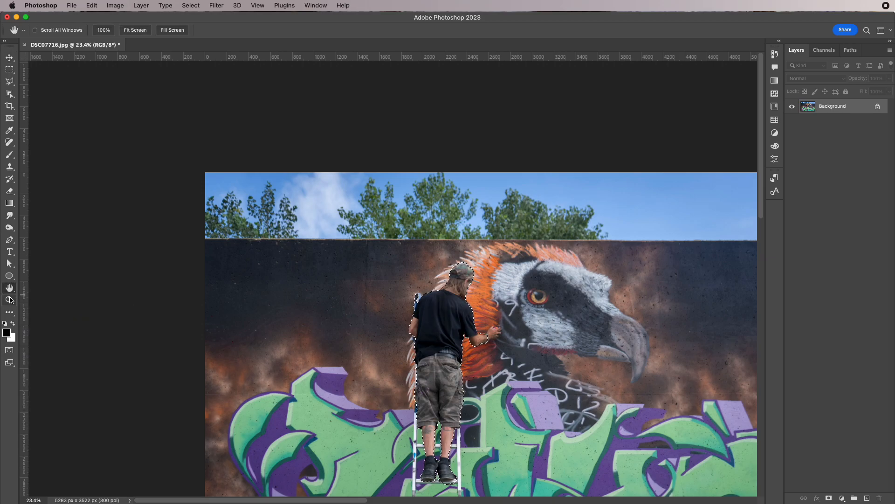
left_click(8, 289)
left_click(42, 295)
left_click_drag(318, 259, 322, 324)
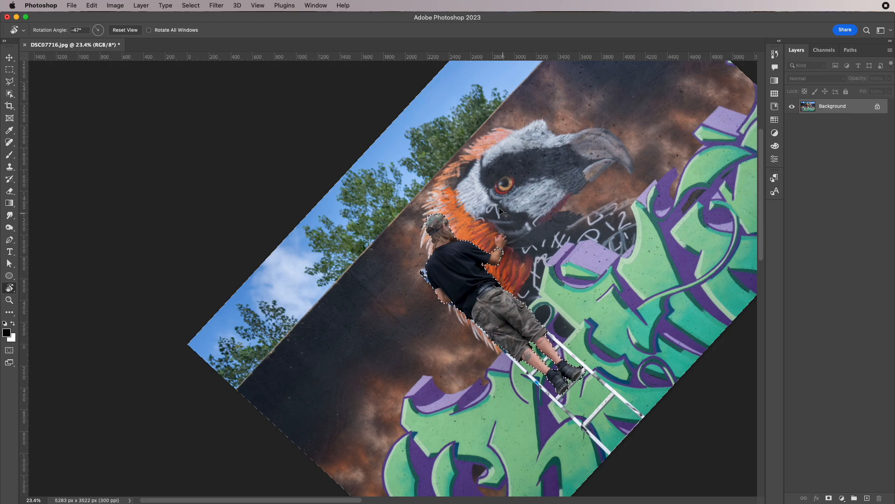
- Undo the subject selection and reset the canvas view rotation
key("super+z")
double_click(10, 288)
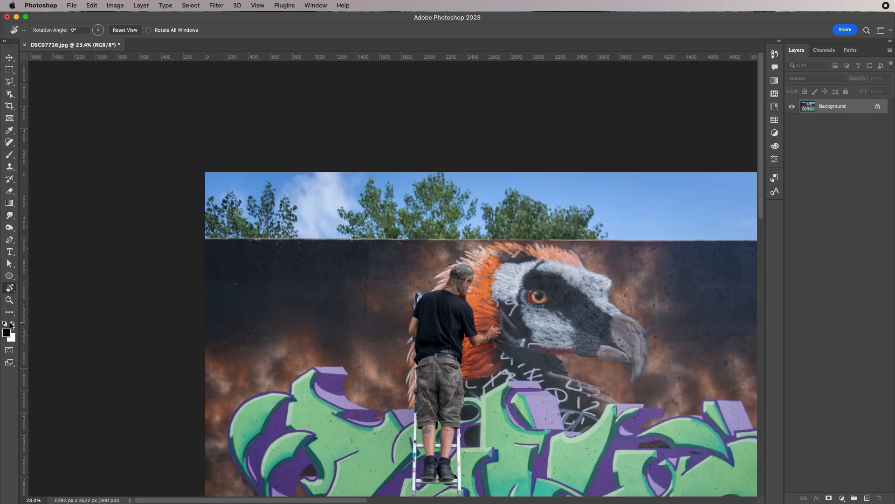
- Pan the photo with the Hand tool to bring the whole image into view
left_click(6, 292)
left_click(33, 286)
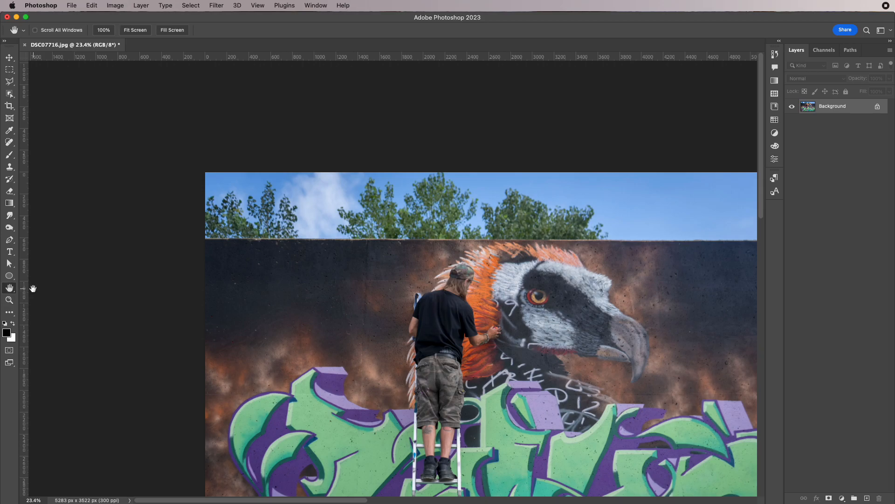
left_click_drag(414, 311, 367, 223)
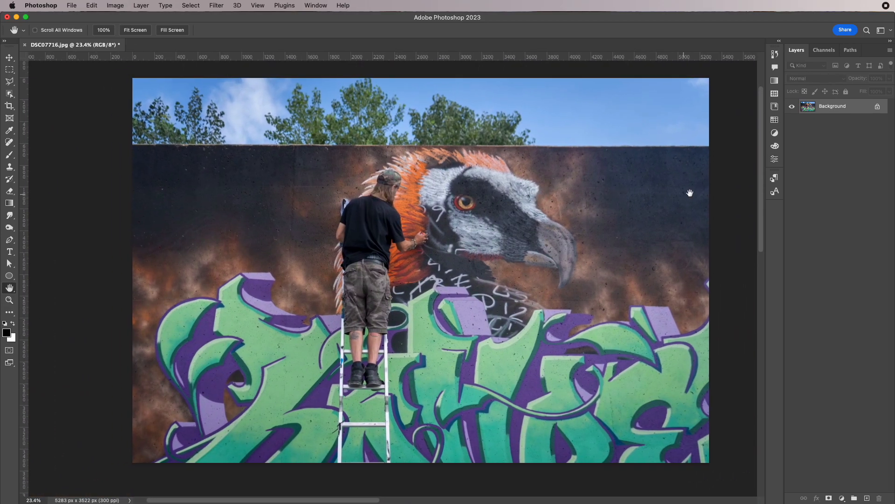
left_click_drag(761, 194, 756, 299)
- Zoom in closely on the painted bird's eye with the Zoom tool's scrubby zoom
left_click(9, 300)
mouse_move(342, 247)
left_mouse_down()
mouse_move(410, 252)
mouse_move(345, 255)
left_mouse_up()
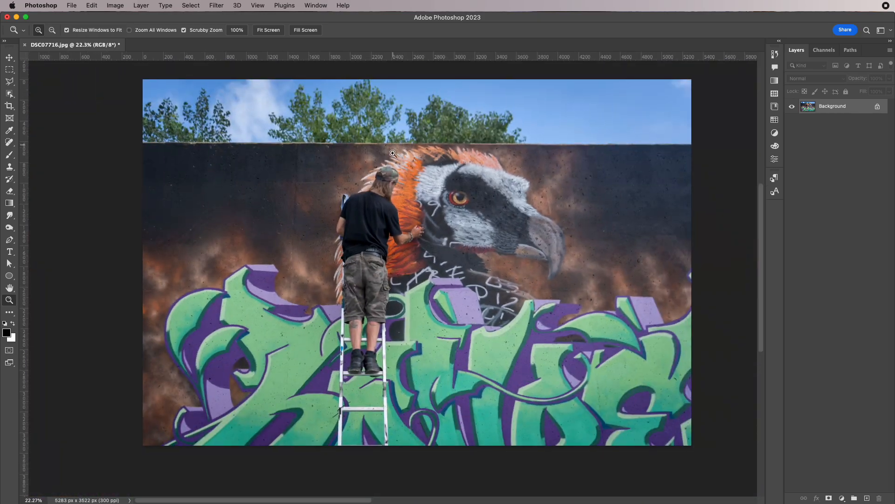
left_click_drag(464, 199, 489, 246)
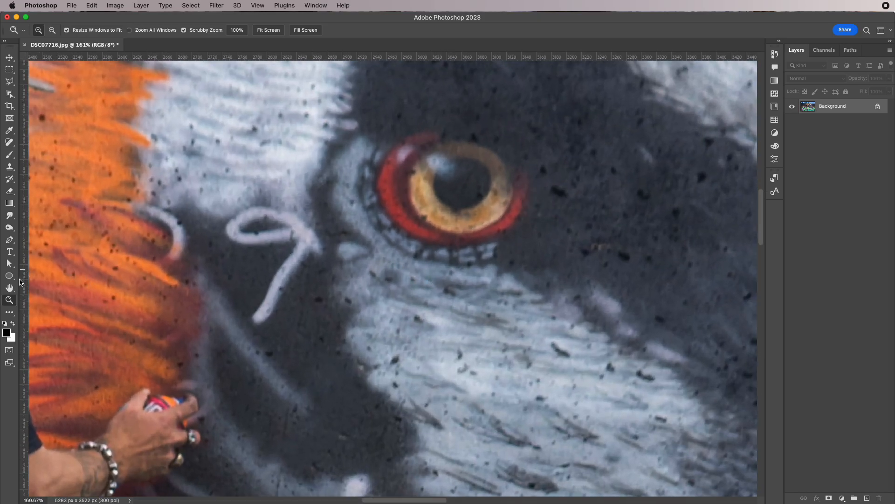
- Pan the enlarged mural photo with the Hand tool to bring the bird's eye lower, and return to the Zoom tool
left_click(9, 288)
left_click_drag(340, 281, 346, 347)
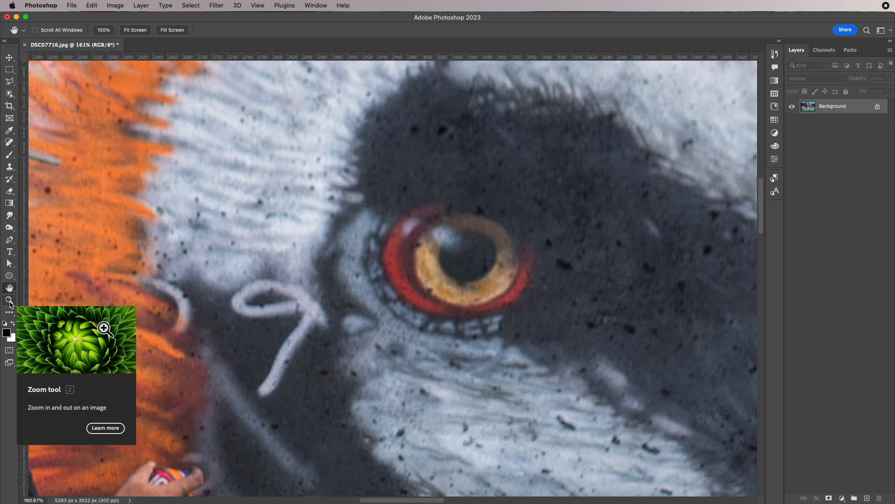
left_click(10, 300)
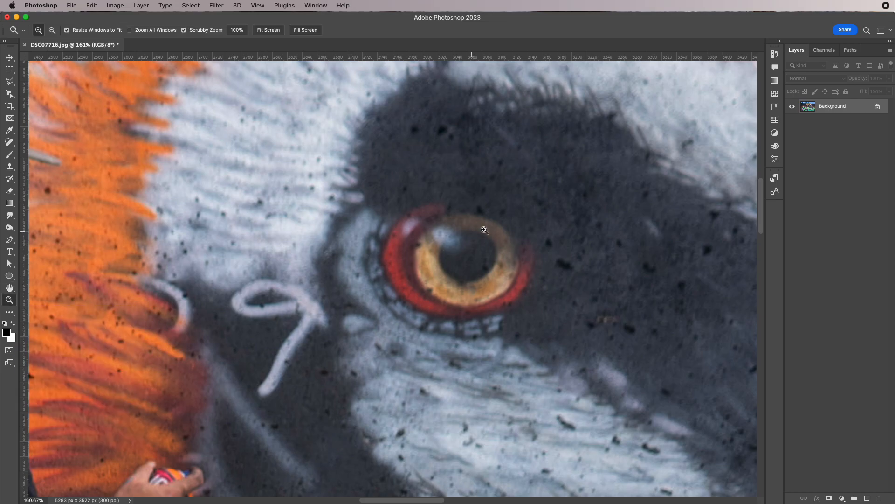
- With the Rectangular Marquee tool active, temporarily pan across the painter and back to the bird's eye
left_click(9, 69)
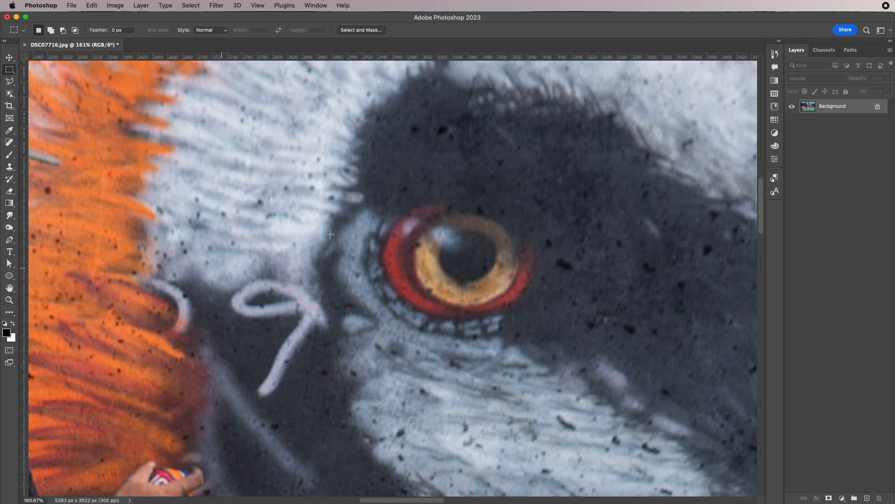
mouse_move(475, 183)
left_mouse_down()
mouse_move(348, 196)
mouse_move(676, 206)
mouse_move(616, 205)
mouse_move(374, 318)
mouse_move(499, 166)
mouse_move(337, 168)
mouse_move(486, 147)
mouse_move(330, 274)
mouse_move(362, 322)
mouse_move(443, 398)
mouse_move(472, 377)
mouse_move(523, 397)
left_mouse_up()
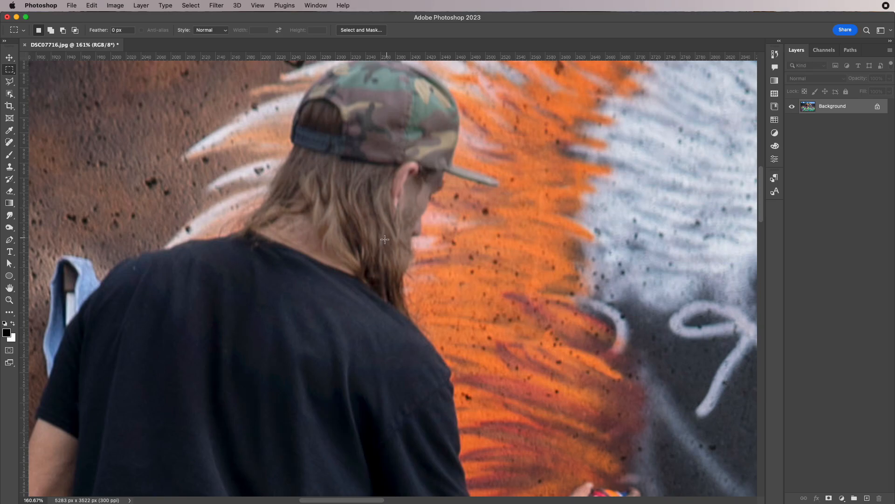
mouse_move(591, 304)
left_mouse_down()
mouse_move(380, 207)
mouse_move(238, 180)
left_mouse_up()
mouse_move(639, 417)
left_mouse_down()
mouse_move(464, 286)
mouse_move(271, 277)
left_mouse_up()
mouse_move(585, 391)
left_mouse_down()
mouse_move(497, 326)
mouse_move(485, 296)
mouse_move(461, 286)
mouse_move(536, 348)
mouse_move(568, 392)
left_mouse_up()
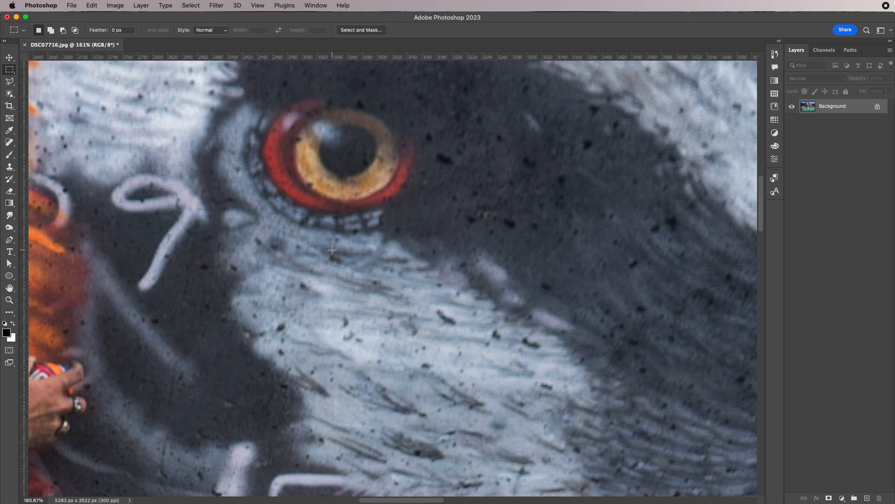
- Paint a wavy black brush stroke on the light feathers below the bird's eye and undo it
key("b")
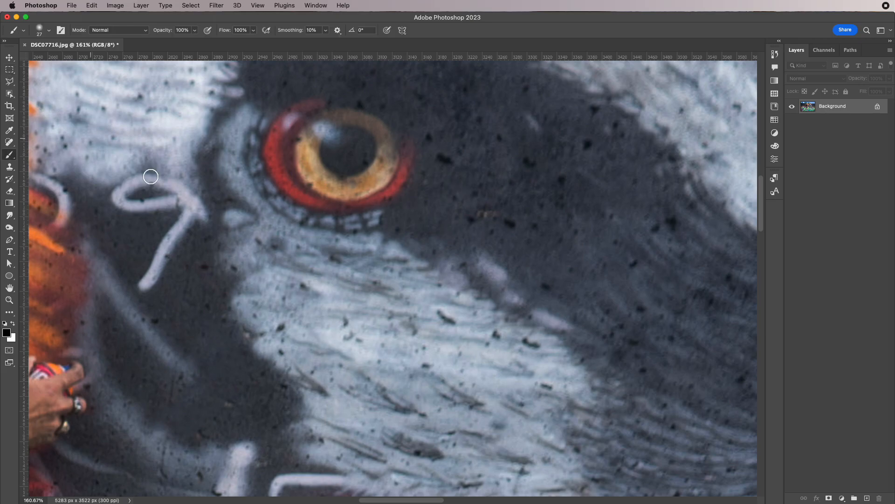
mouse_move(360, 236)
left_mouse_down()
mouse_move(424, 306)
mouse_move(573, 348)
left_mouse_up()
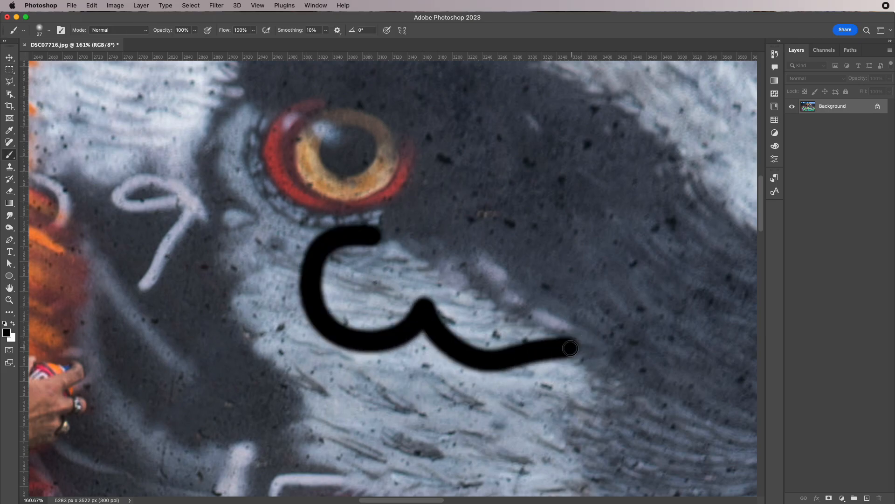
key("super+z")
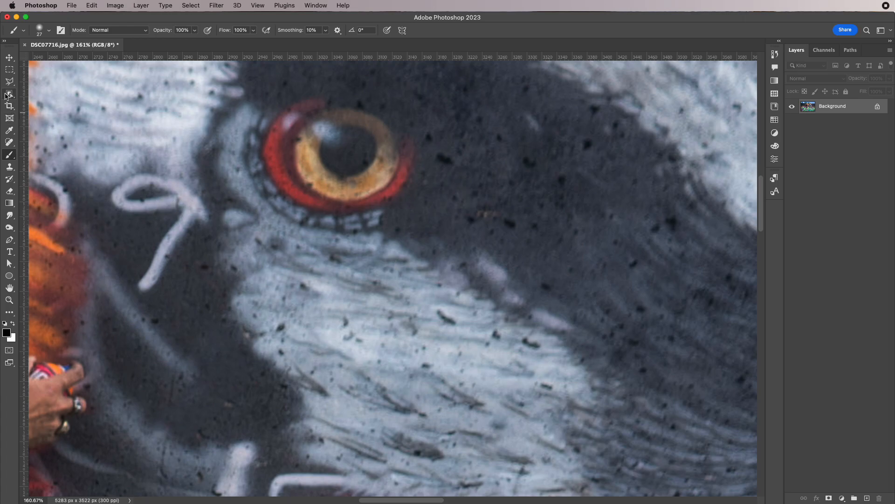
- Switch from the Rectangular Marquee to the Brush, paint a looping black stroke beside the eye, return to the marquee and undo the stroke
left_click(9, 69)
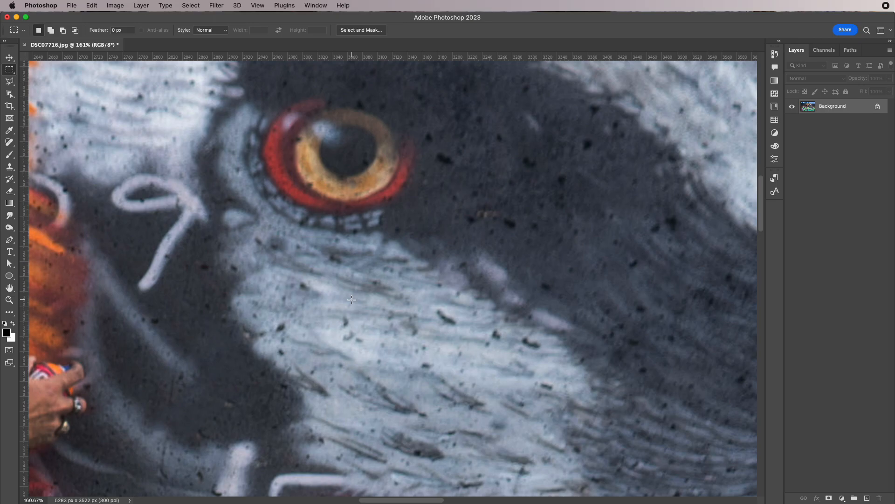
key("b")
mouse_move(447, 242)
left_mouse_down()
mouse_move(410, 339)
mouse_move(564, 331)
mouse_move(537, 312)
mouse_move(526, 217)
mouse_move(442, 189)
left_mouse_up()
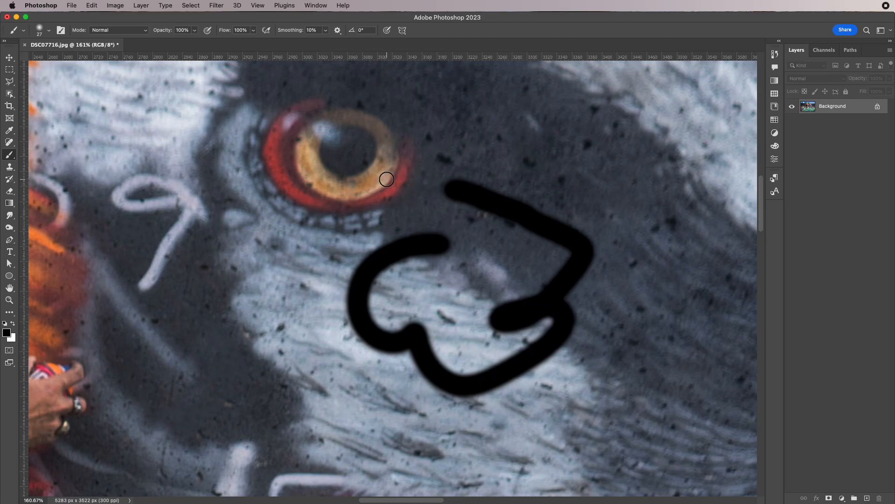
key("m")
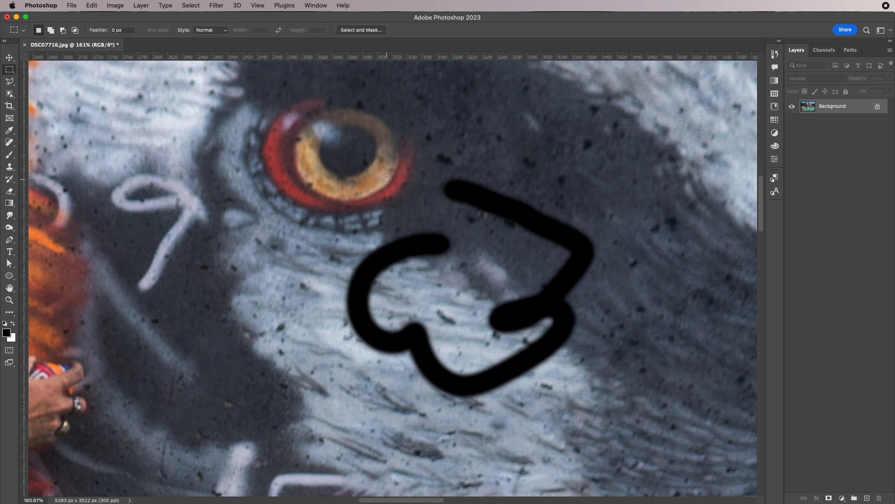
key("super+z")
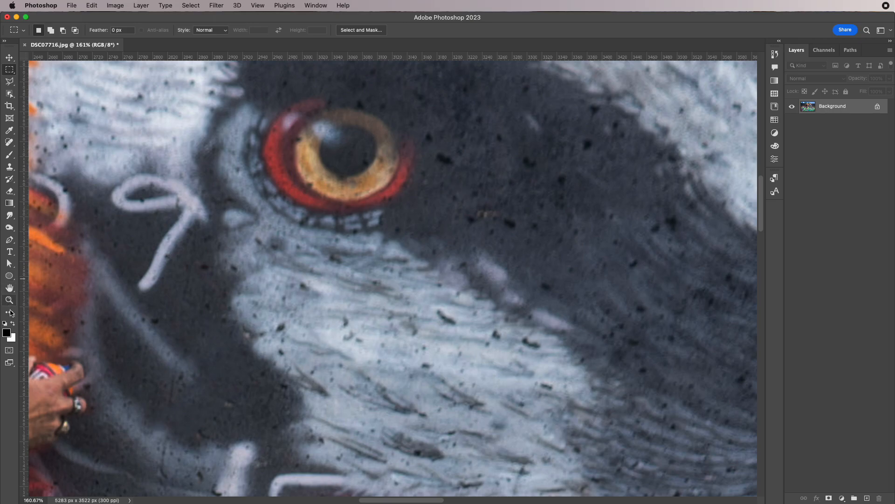
- Try Full Screen Mode With Menu Bar and return to Standard Screen Mode
left_click(10, 363)
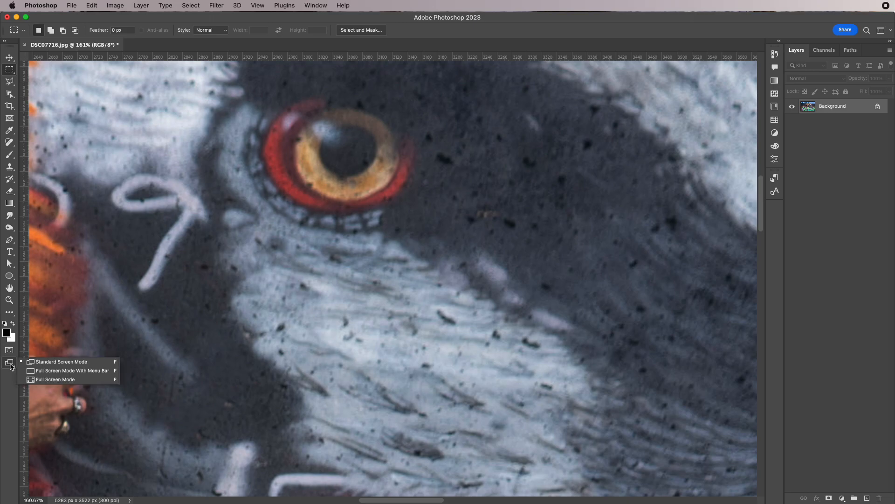
left_click(32, 361)
left_click(9, 366)
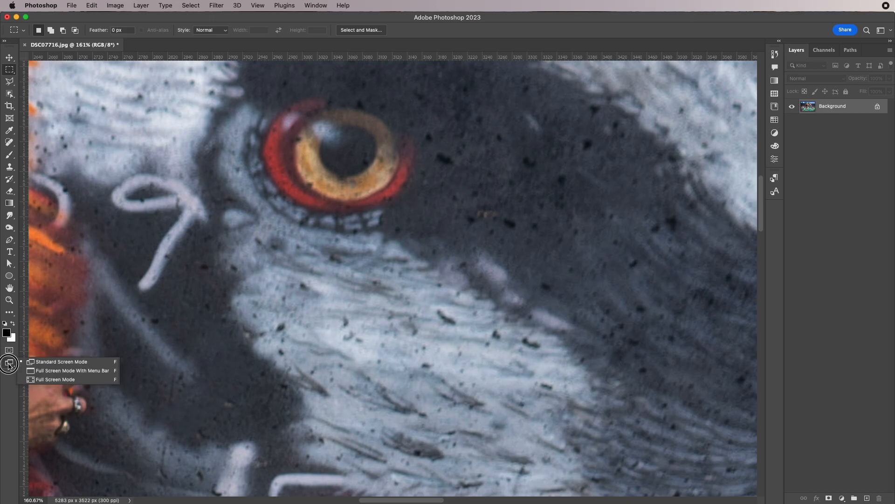
left_click(38, 370)
left_click(9, 354)
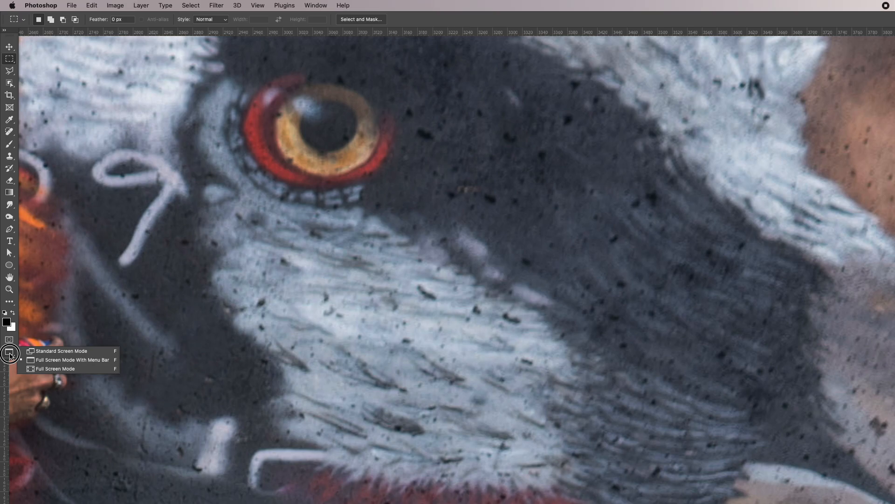
left_click(46, 350)
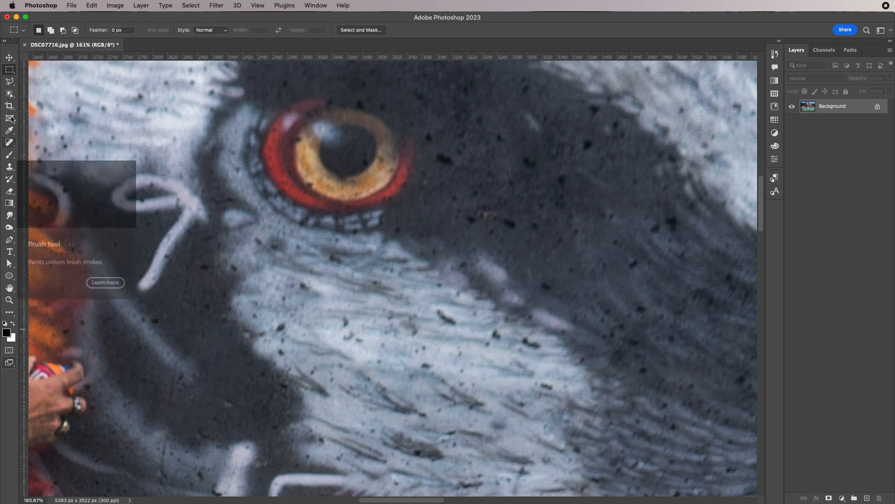
- Select a rectangle over the lower part of the bird's eye, toggle Quick Mask mode on and off, and deselect
left_click_drag(253, 150, 378, 294)
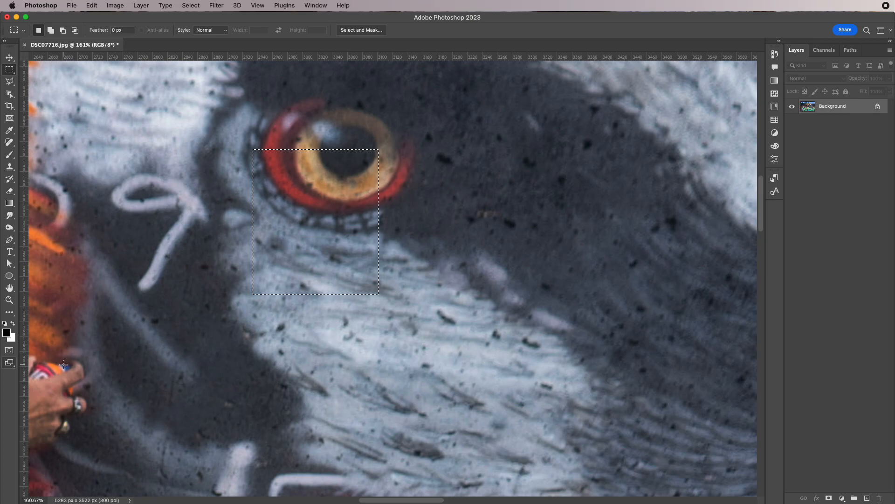
left_click(10, 354)
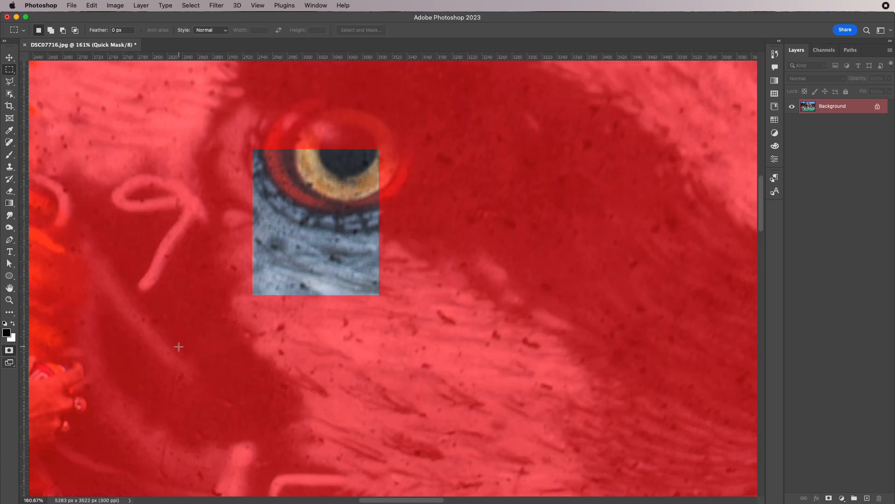
left_click(10, 351)
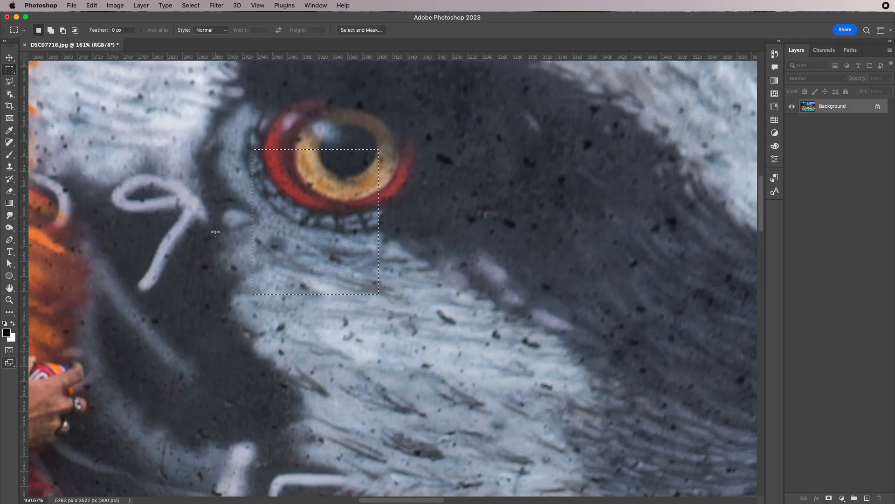
left_click(215, 176)
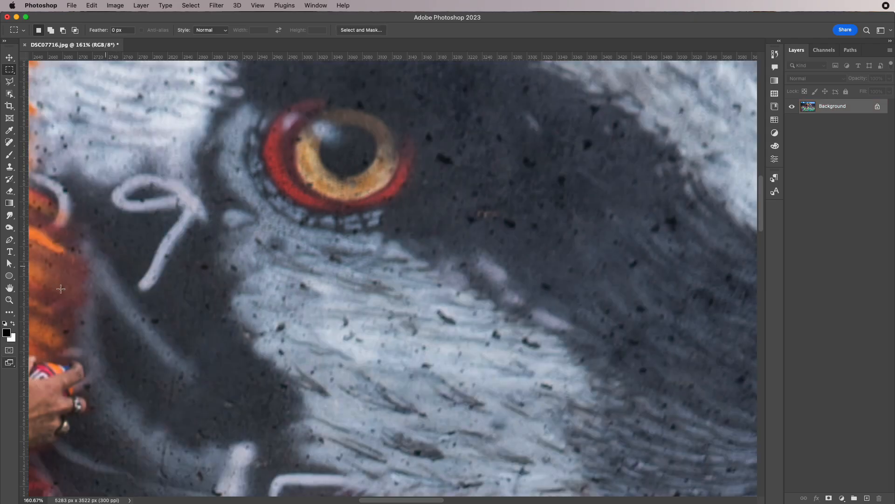
- Set the foreground color to bright red, paint a curved brush stroke below the bird's eye, and undo the stroke
left_click(7, 333)
left_click_drag(361, 200, 381, 186)
left_click(478, 168)
key("m")
left_click(9, 154)
mouse_move(268, 186)
left_mouse_down()
mouse_move(403, 297)
mouse_move(562, 320)
left_mouse_up()
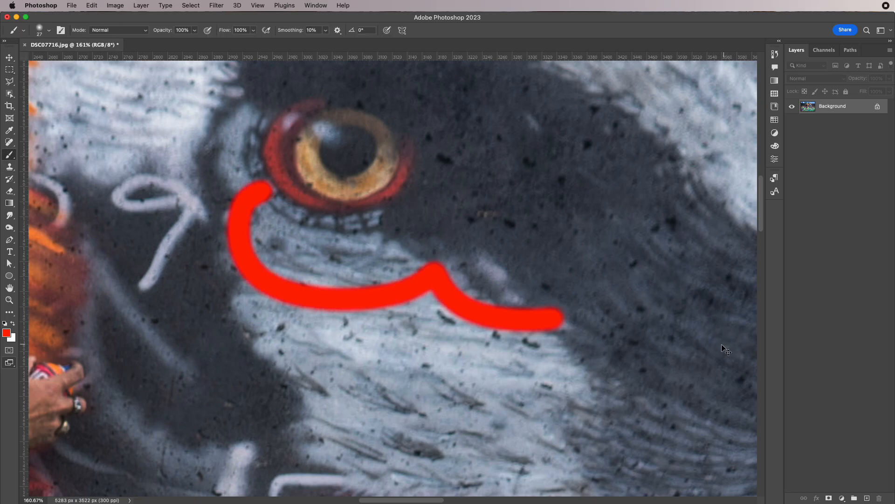
key("super+z")
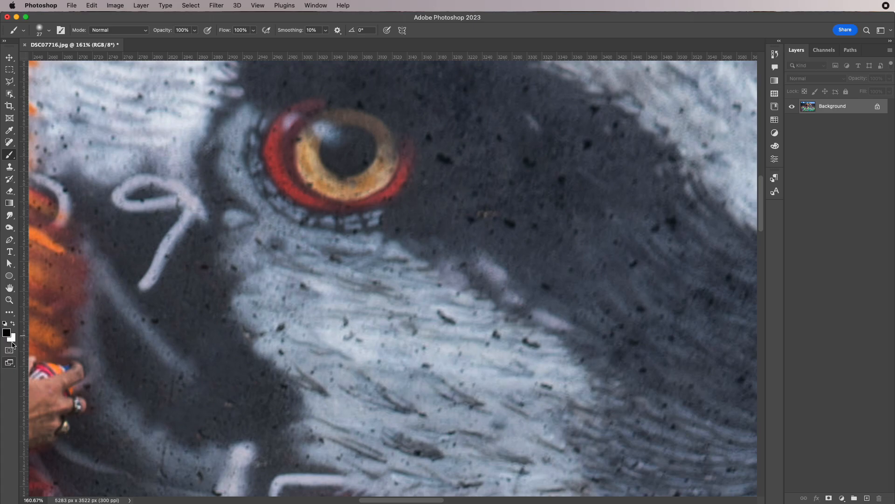
- Swap the foreground and background colors several times, pick another foreground color, and reset both to default black and white
left_click(13, 325)
left_click(14, 325)
left_click(14, 325)
left_click(14, 325)
left_click(6, 331)
left_click(371, 200)
left_click(497, 168)
key("b")
key("d")
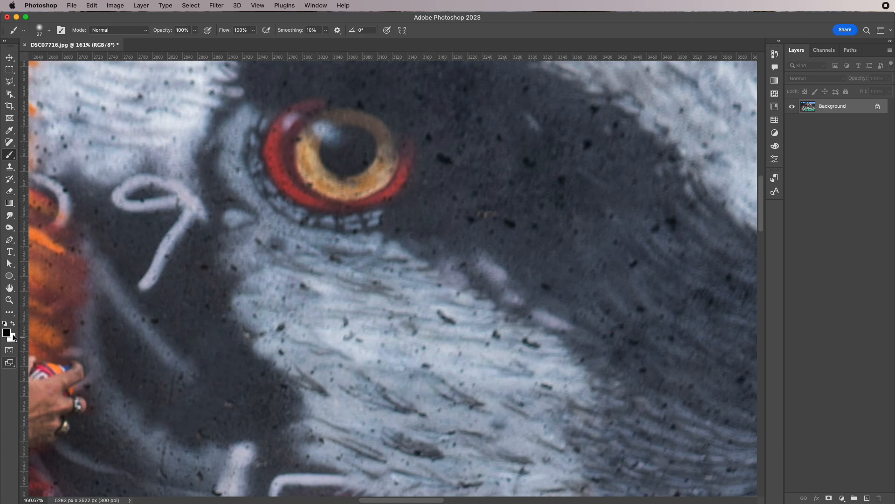
- Draw an ellipse shape of about 426 × 352 px below the bird's eye and delete its layer
left_click(9, 276)
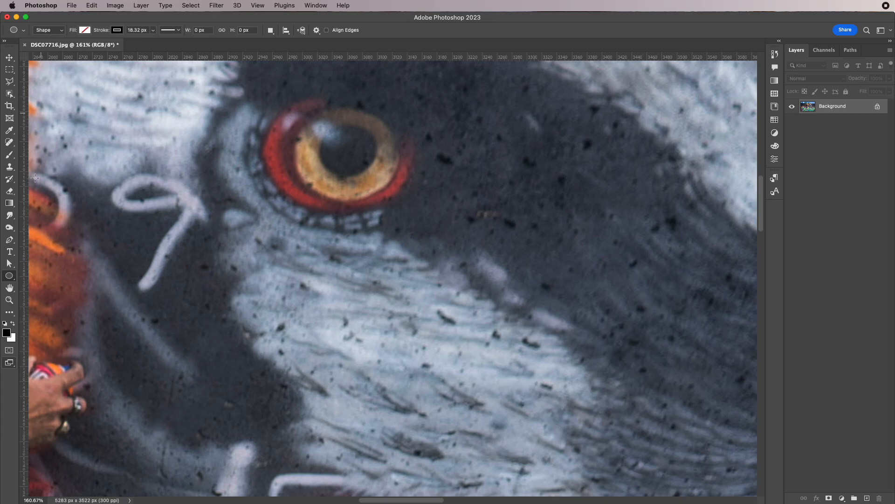
mouse_move(240, 151)
left_mouse_down()
mouse_move(559, 385)
mouse_move(558, 412)
left_mouse_up()
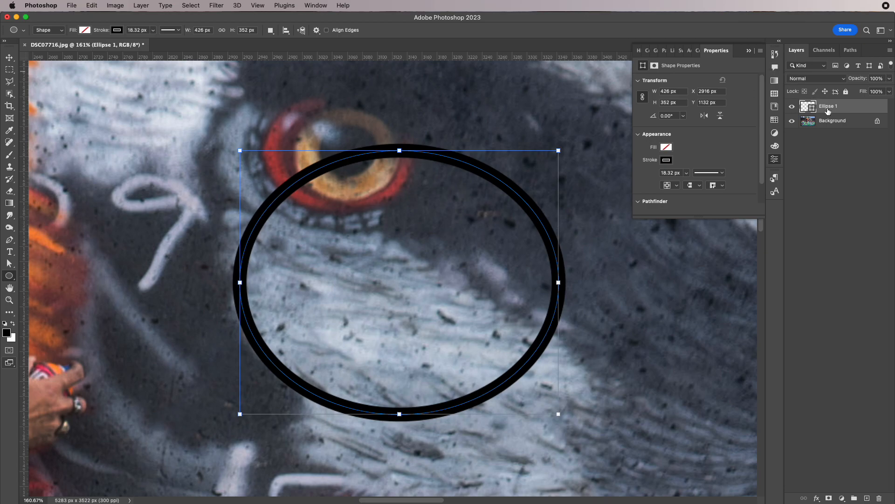
left_click_drag(828, 107, 882, 496)
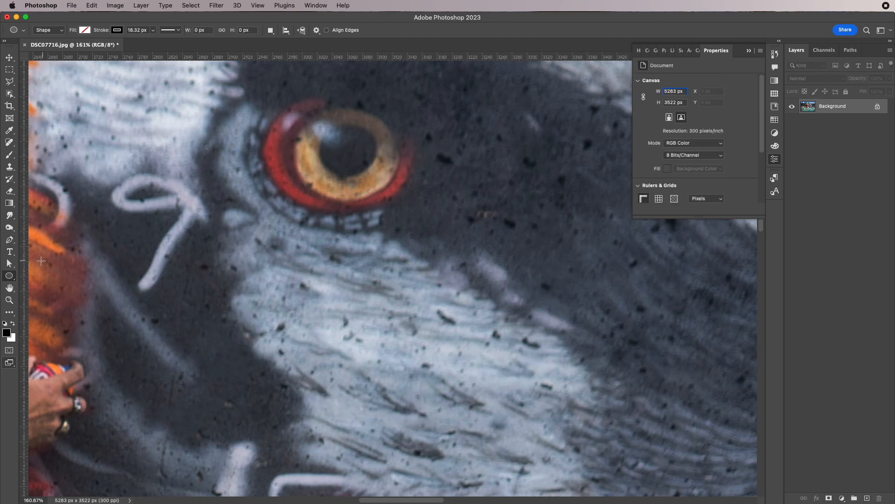
- Draw an ellipse shape of about 252 × 230 px over the lower part of the bird's eye with the Ellipse tool
left_click(11, 278)
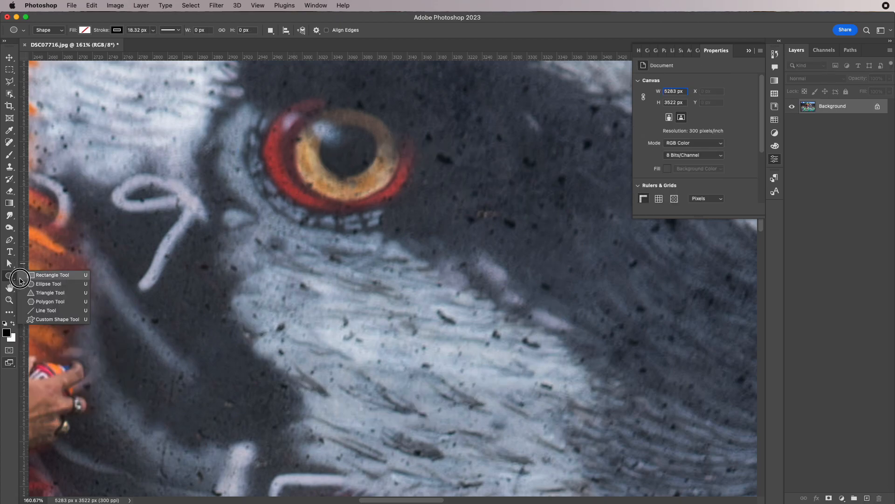
left_click(47, 284)
mouse_move(214, 156)
left_mouse_down()
mouse_move(368, 289)
mouse_move(383, 322)
left_mouse_up()
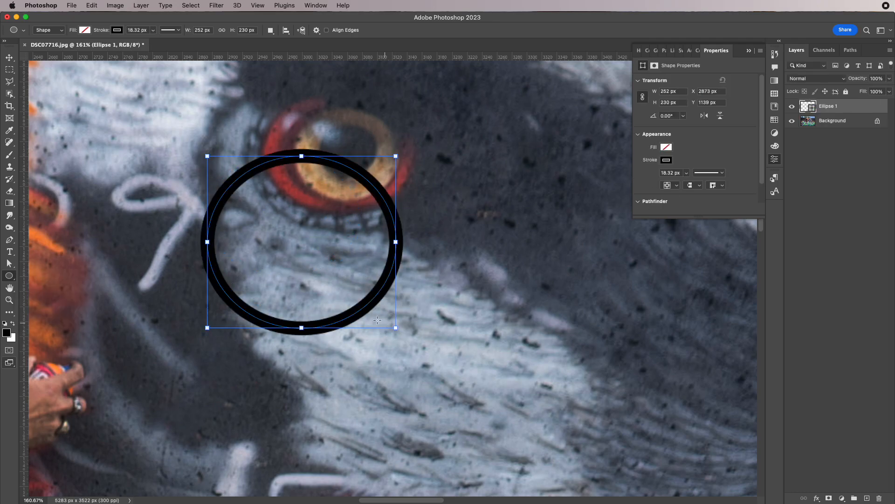
- Move the ellipse's top anchor point downward, convert the live shape to a regular path, and delete its layer
left_click(10, 264)
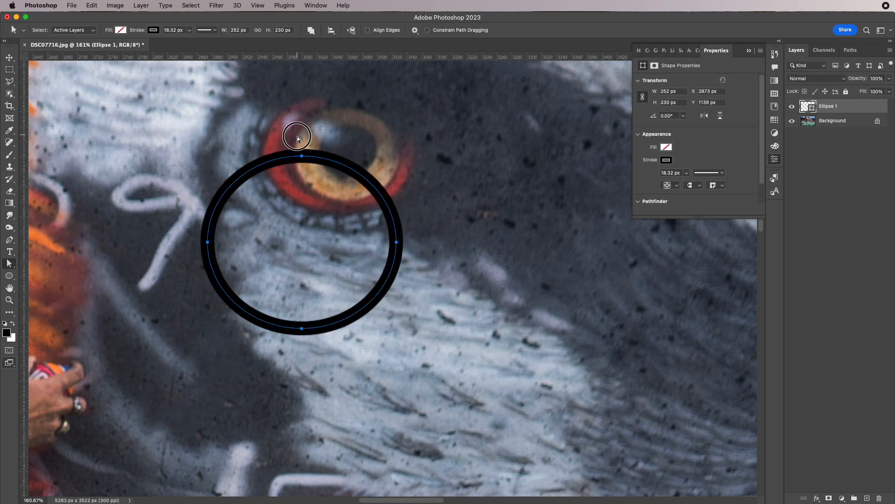
left_click_drag(303, 155, 309, 221)
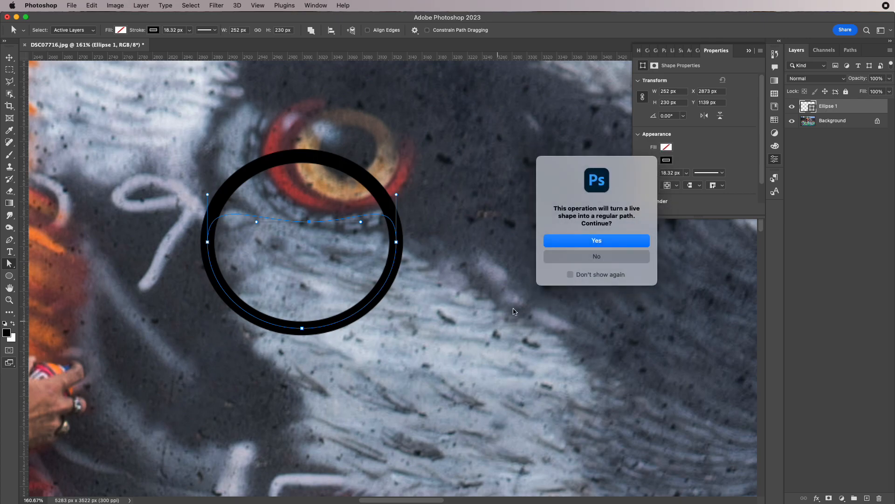
left_click(606, 239)
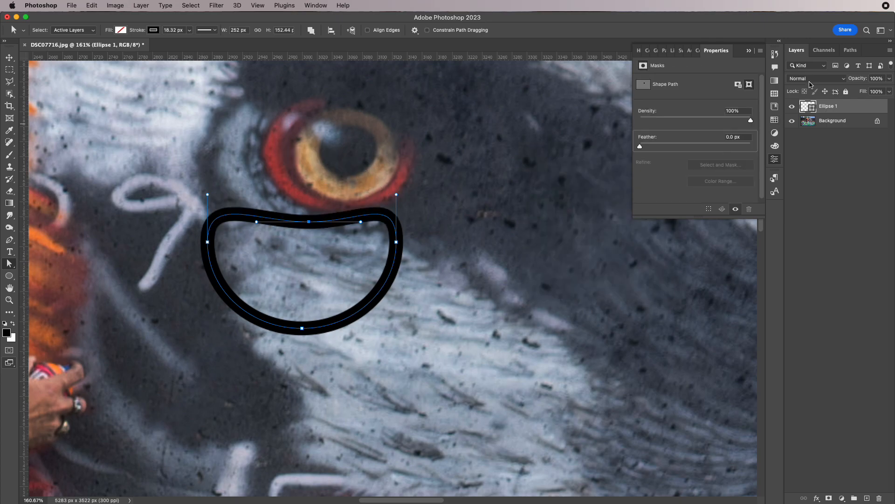
left_click_drag(824, 110, 880, 498)
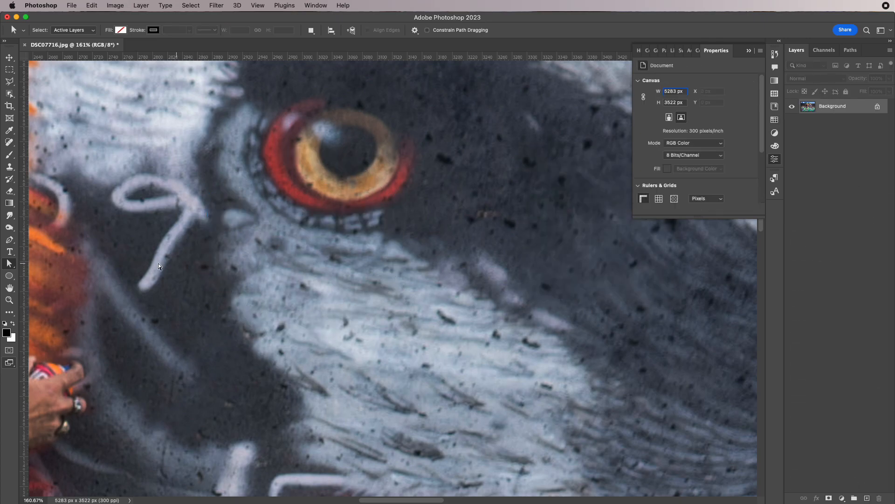
- Draw a closed curvy shape across and below the bird's eye with the Pen tool and delete its layer
left_click(8, 241)
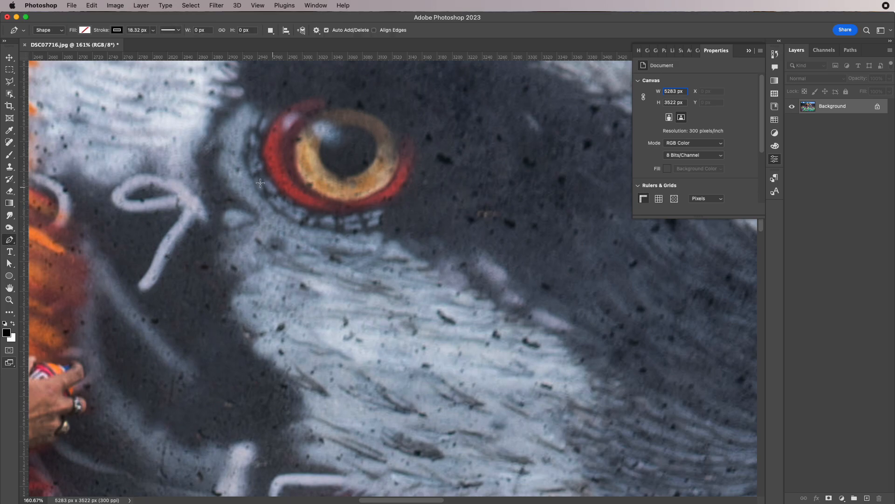
left_click(228, 172)
left_click_drag(406, 177, 424, 227)
mouse_move(510, 255)
left_mouse_down()
mouse_move(510, 278)
mouse_move(450, 329)
left_mouse_up()
left_click_drag(323, 315, 316, 371)
left_click_drag(225, 370, 193, 309)
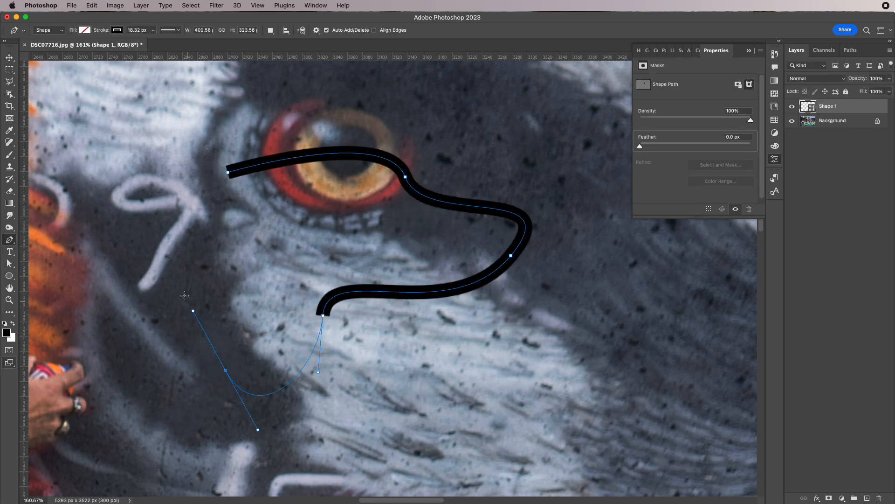
left_click_drag(247, 264, 266, 237)
left_click_drag(174, 220, 152, 180)
left_click_drag(205, 143, 232, 111)
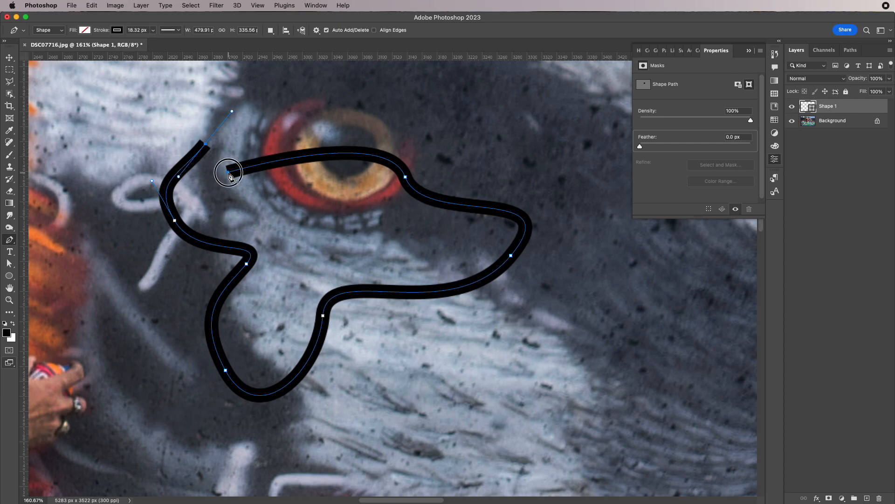
left_click(229, 173)
left_click_drag(850, 108, 879, 498)
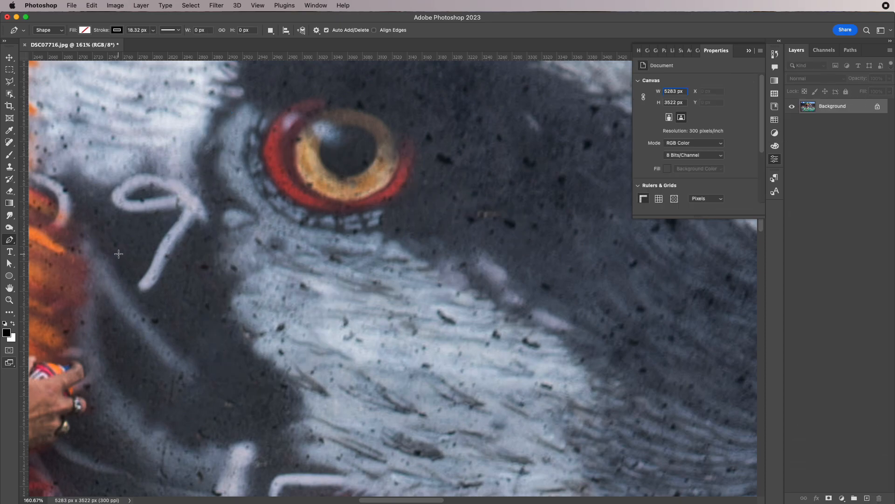
- Lighten the area around the bird's eye with the Dodge tool, using a 600 px brush, Shadows range and 50% exposure
left_click(10, 228)
left_click(10, 231)
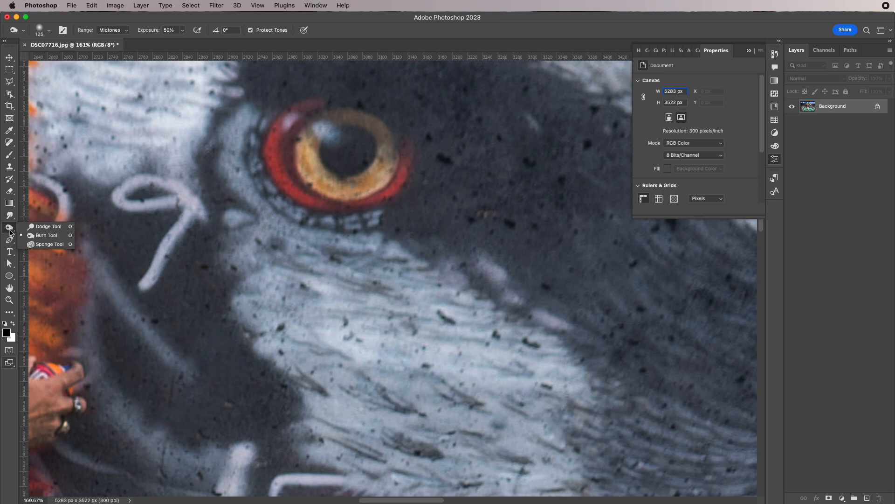
left_click(11, 231)
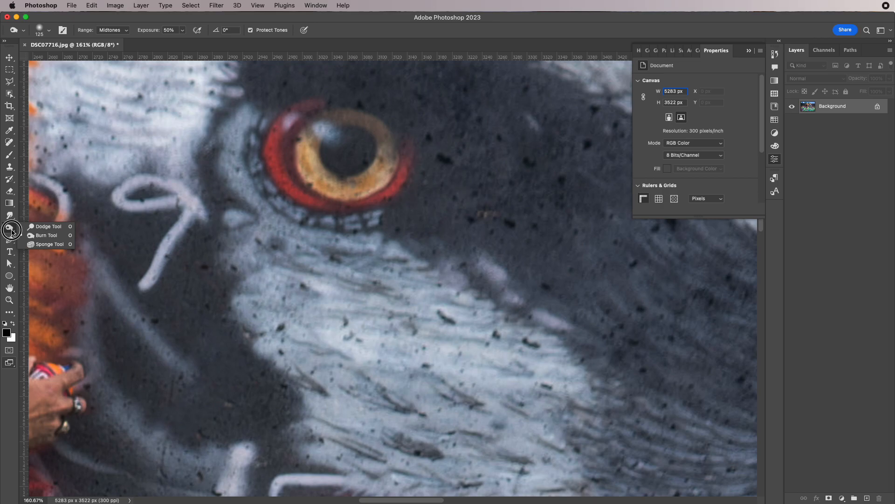
left_click(49, 228)
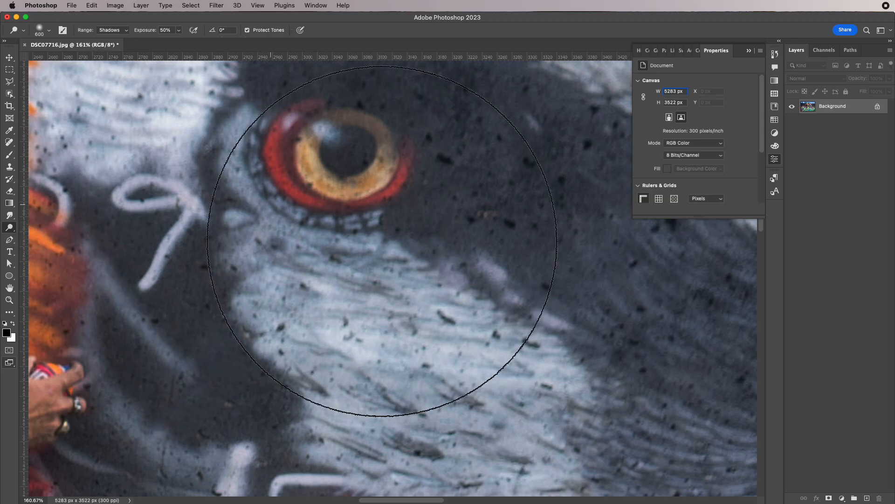
left_click(363, 226)
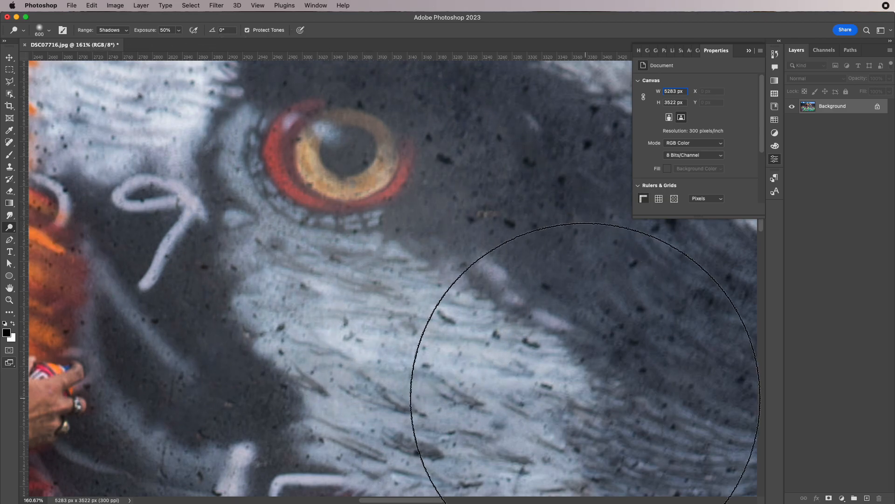
- Darken the man's head and cap with the Burn tool, using a 500 px brush, Midtones range and 50% exposure
left_click_drag(12, 230, 40, 240)
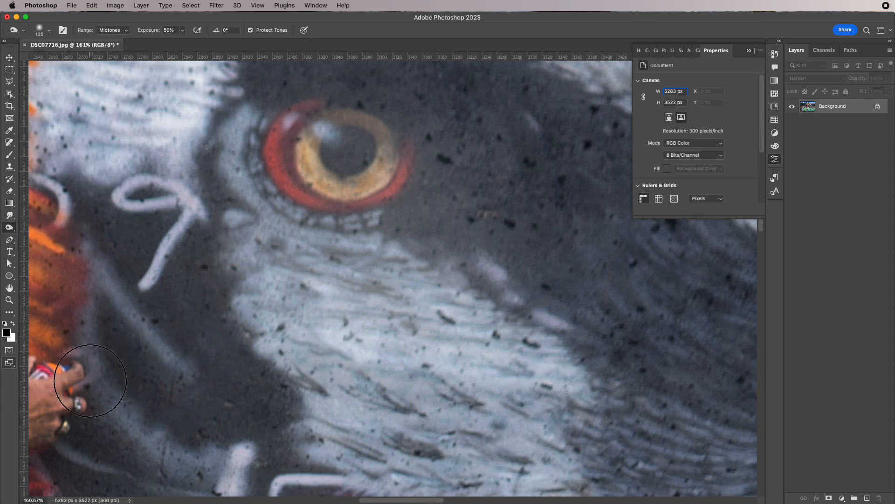
mouse_move(120, 376)
left_mouse_down()
mouse_move(536, 307)
mouse_move(583, 335)
left_mouse_up()
mouse_move(251, 145)
left_mouse_down()
mouse_move(399, 254)
mouse_move(391, 396)
left_mouse_up()
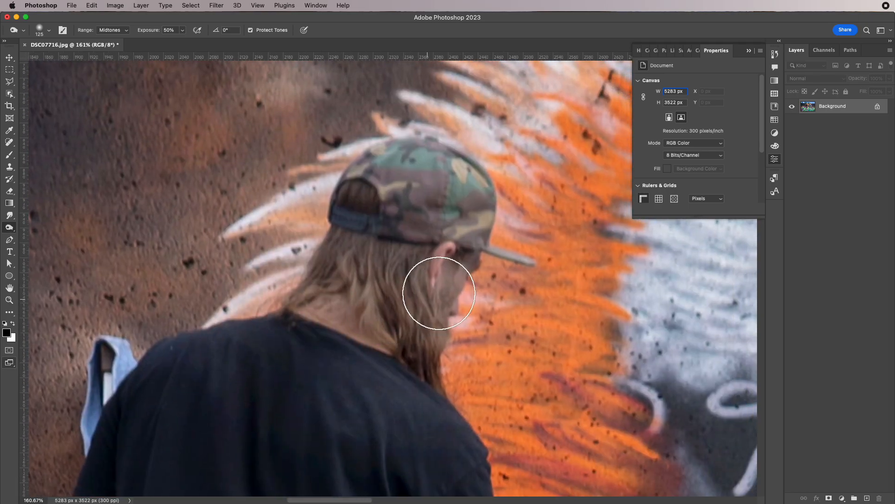
key("bracketright")
key("bracketright")
key("bracketright")
key("bracketright")
key("bracketright")
key("bracketright")
key("bracketright")
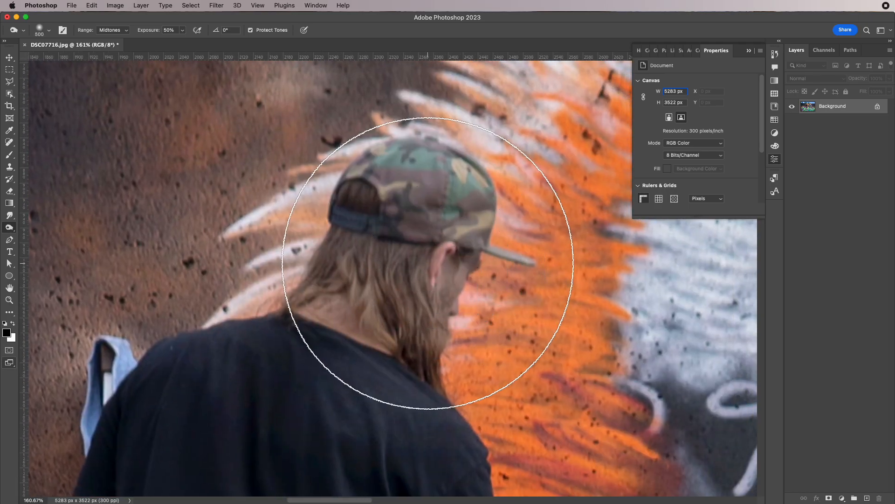
left_click(418, 246)
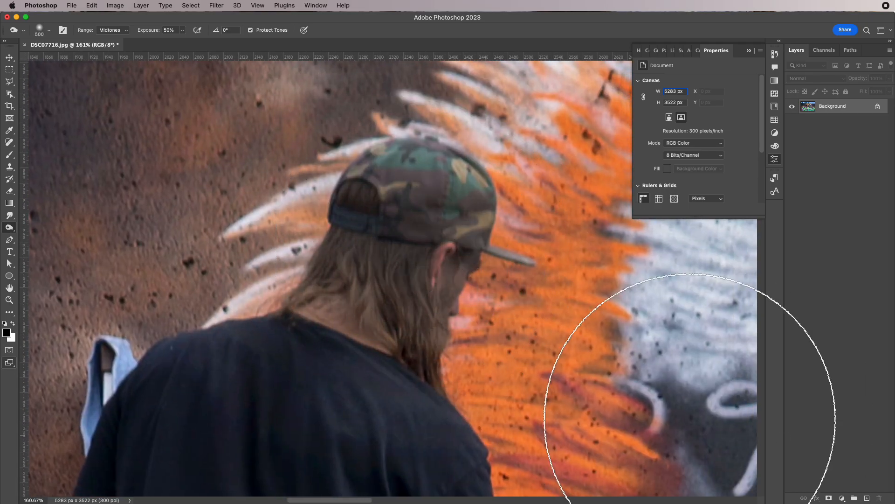
- Draw a diagonal red-to-yellow gradient over the man with the Gradient tool and delete its layer
left_click(9, 203)
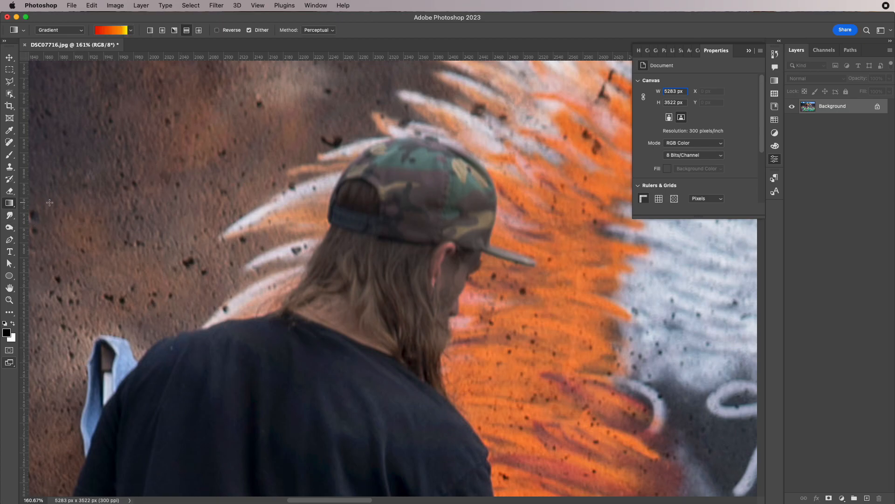
left_click_drag(219, 158, 413, 306)
left_click_drag(857, 108, 874, 495)
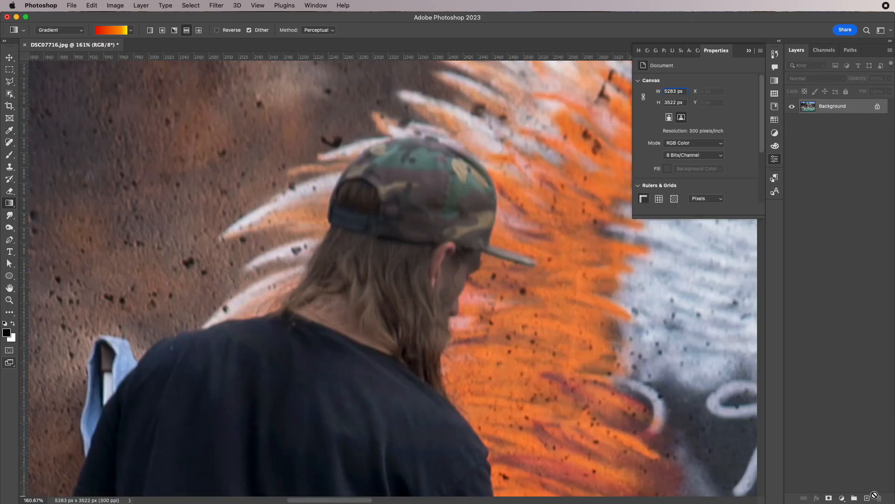
- Erase a wavy stroke across the wall and the man's cap with the Eraser tool, and undo it
left_click(9, 192)
mouse_move(125, 189)
left_mouse_down()
mouse_move(328, 254)
mouse_move(470, 205)
left_mouse_up()
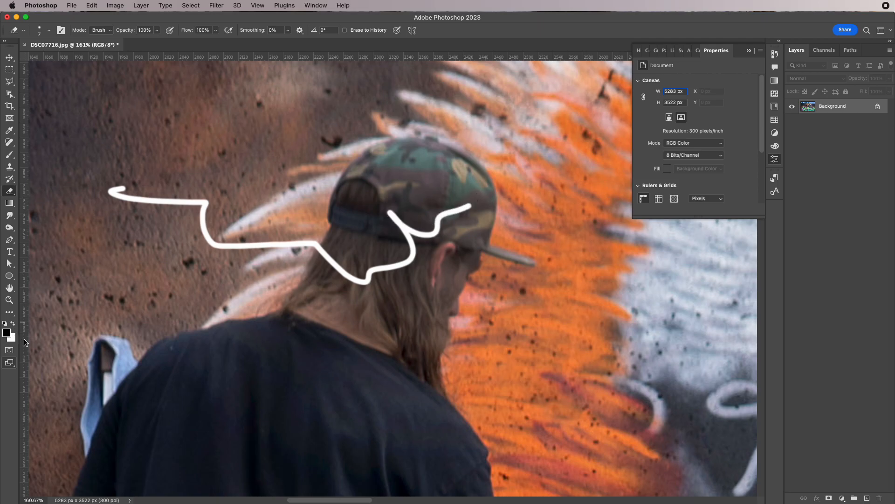
key("super+z")
- Cover the denim patch behind the man's shoulder with wall texture using the Clone Stamp tool and a 90 px brush
left_click(9, 166)
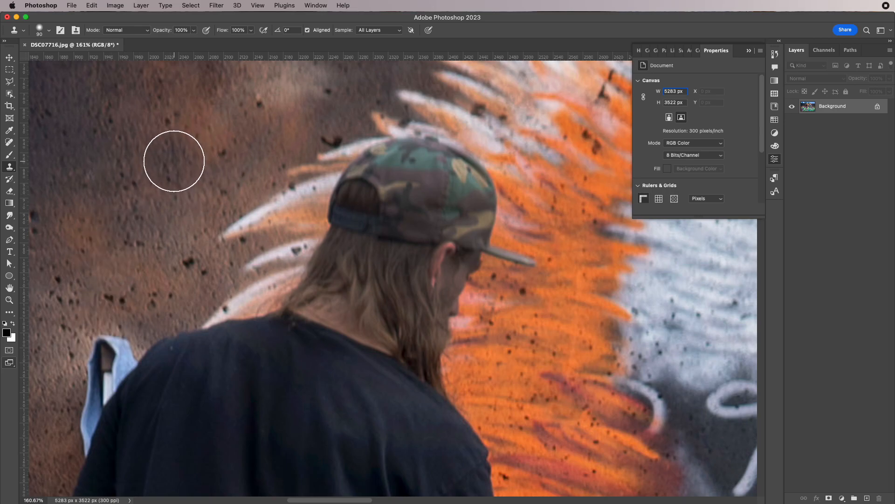
left_click(98, 340)
left_click_drag(97, 340, 79, 383)
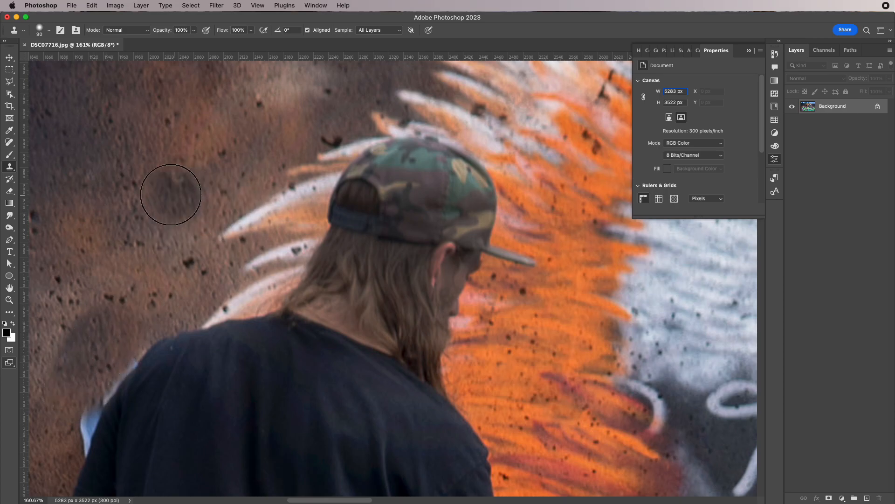
- Remove the dark mark on the wall beside the cap at brush size 35 and the cap's brim at 45 with the Spot Healing Brush
left_click(10, 143)
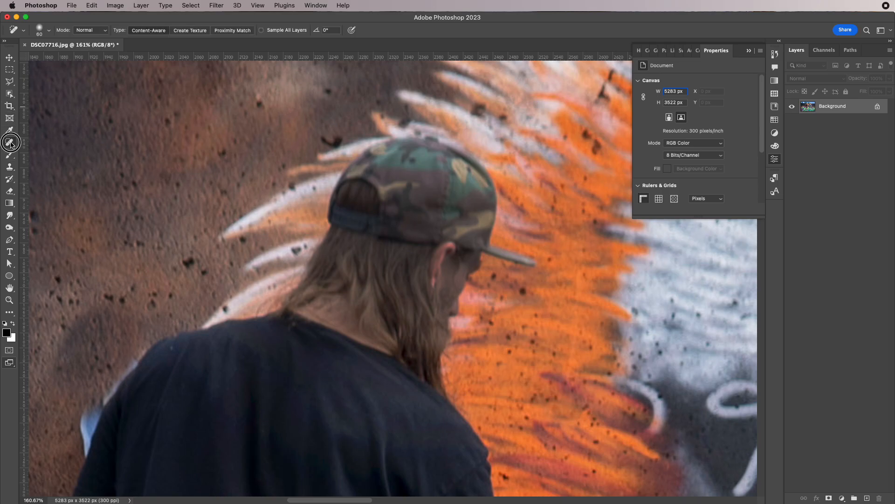
left_click(31, 142)
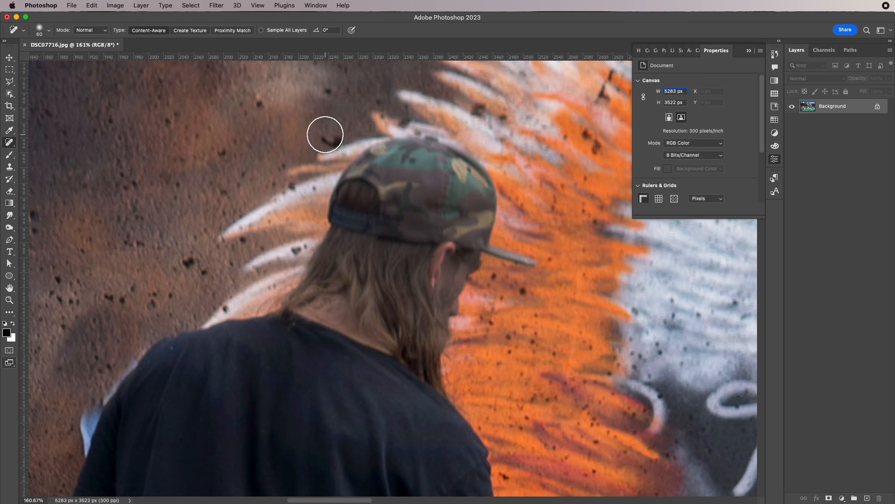
key("bracketleft")
key("bracketleft")
key("bracketleft")
left_click(335, 138)
left_click_drag(348, 133, 289, 140)
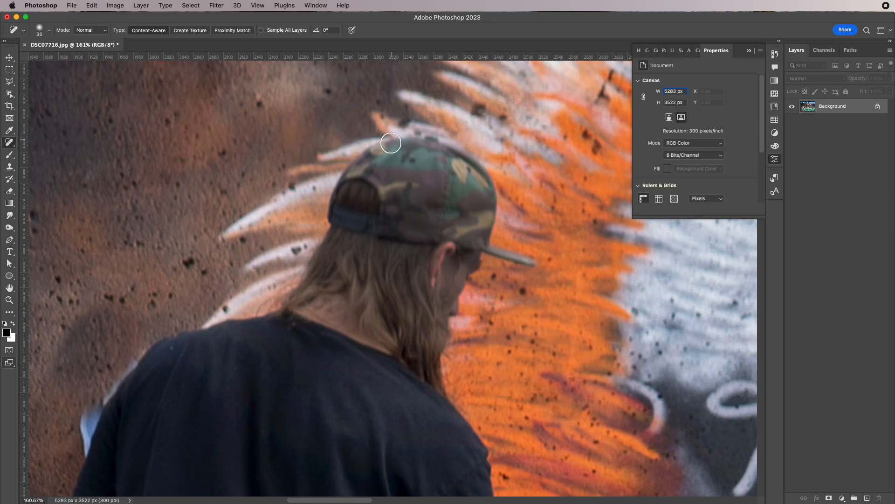
key("]")
mouse_move(539, 261)
left_mouse_down()
mouse_move(504, 257)
mouse_move(502, 246)
mouse_move(510, 258)
mouse_move(499, 261)
mouse_move(513, 233)
left_mouse_up()
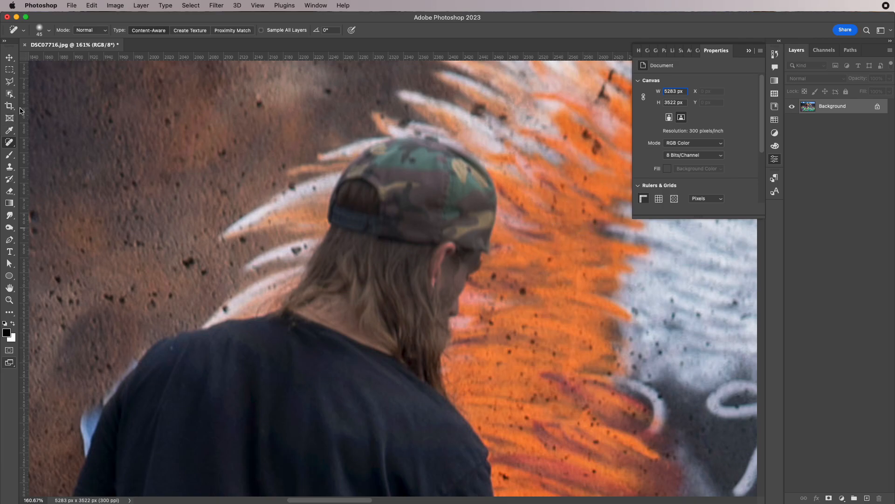
- Sample an orange from the mural as the foreground color with the Eyedropper tool
mouse_move(11, 144)
left_mouse_down()
mouse_move(87, 161)
mouse_move(77, 155)
mouse_move(66, 174)
mouse_move(42, 186)
mouse_move(9, 136)
left_mouse_up()
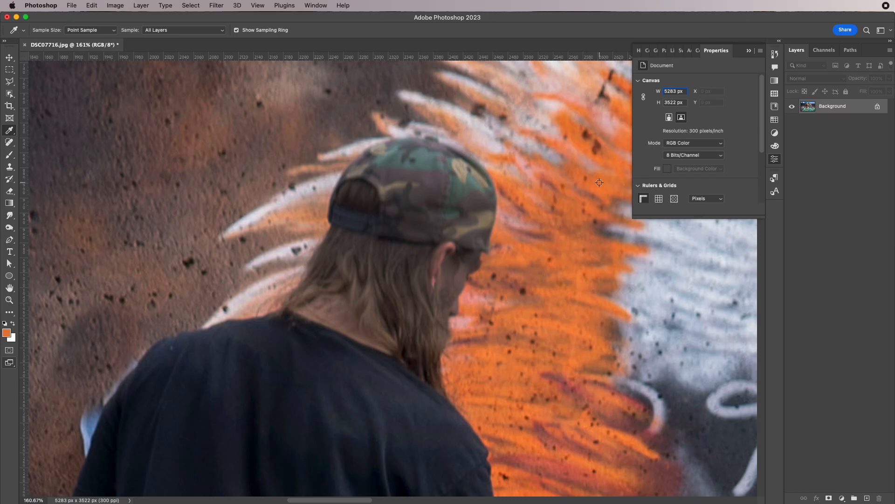
- Add the text "adfadsfdsaf" on the back of the man's shirt in 10 pt Poppins Regular and delete its layer
left_click(10, 252)
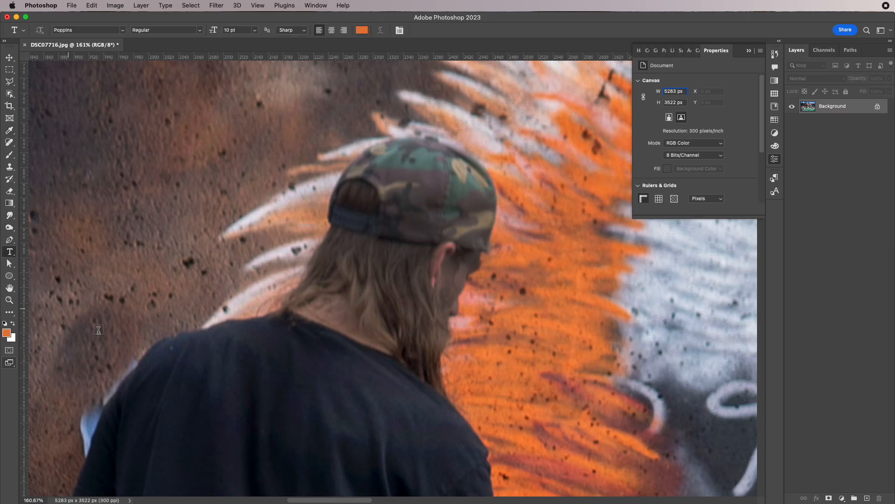
left_click(191, 382)
type("adfadsfdsaf")
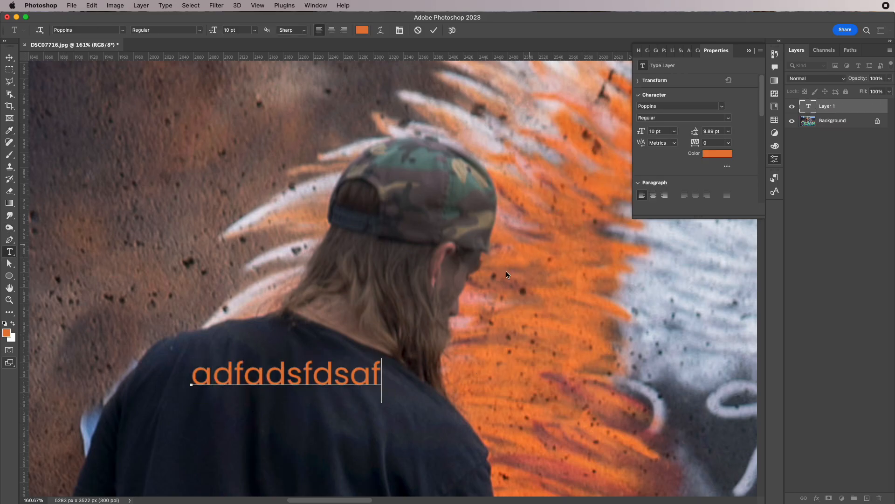
left_click_drag(830, 105, 879, 498)
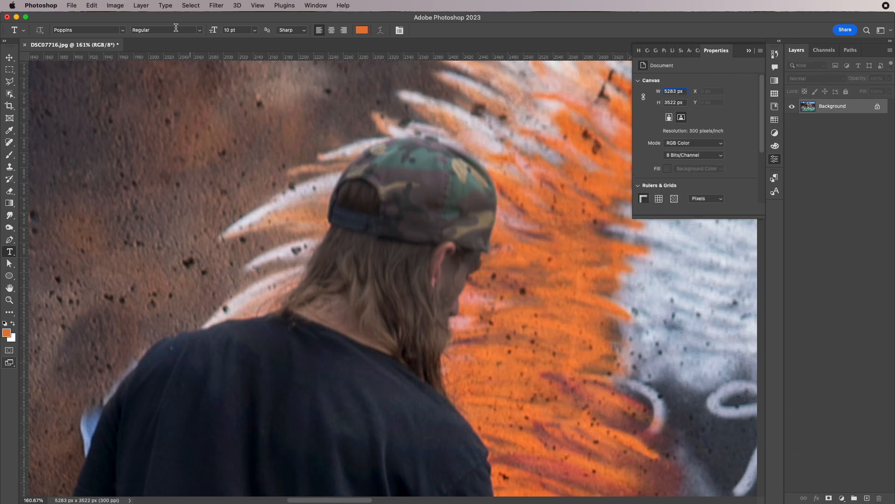
- Crop the photo to an upright frame around the man's head and shoulder and apply the crop
left_click(13, 108)
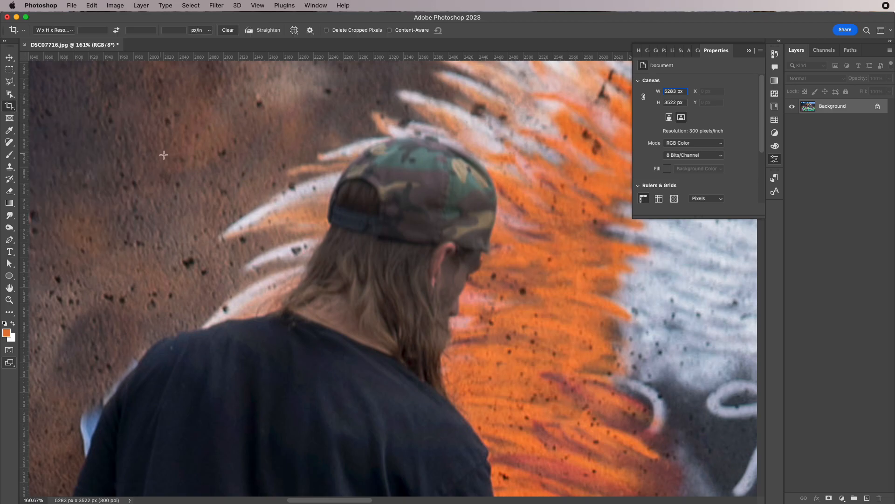
left_click_drag(189, 162, 406, 358)
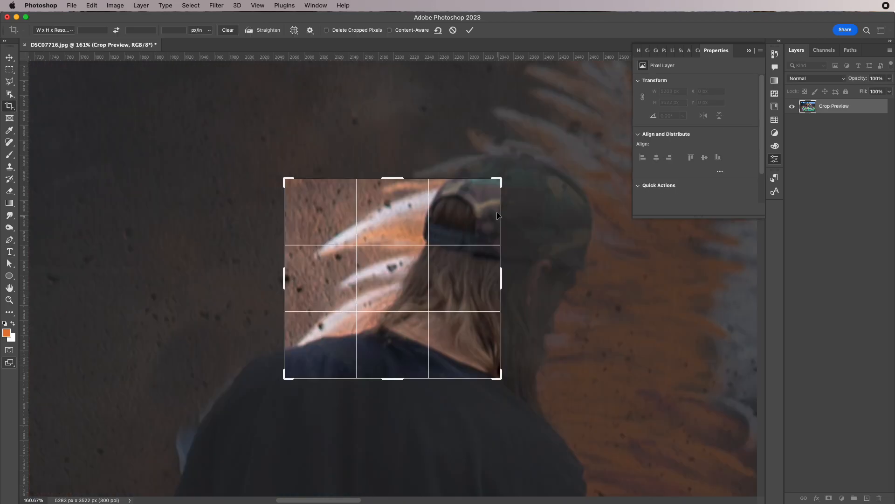
left_click_drag(463, 228, 359, 233)
left_click_drag(497, 377, 525, 423)
key("Return")
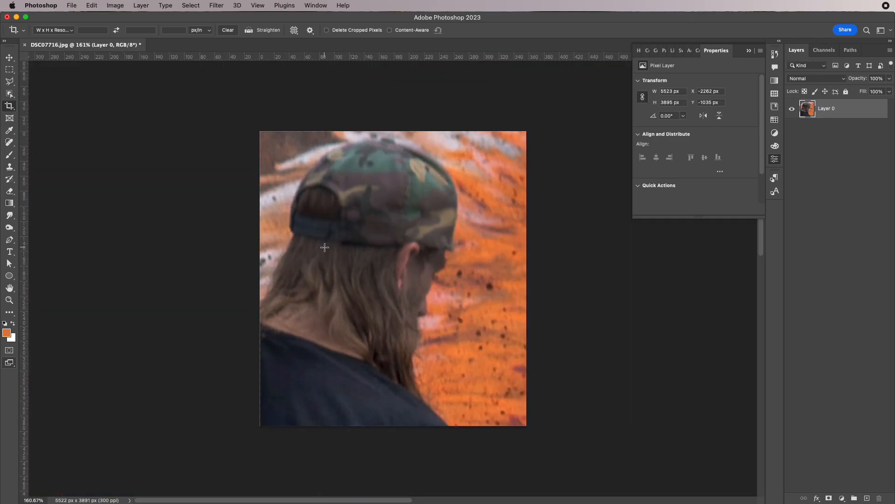